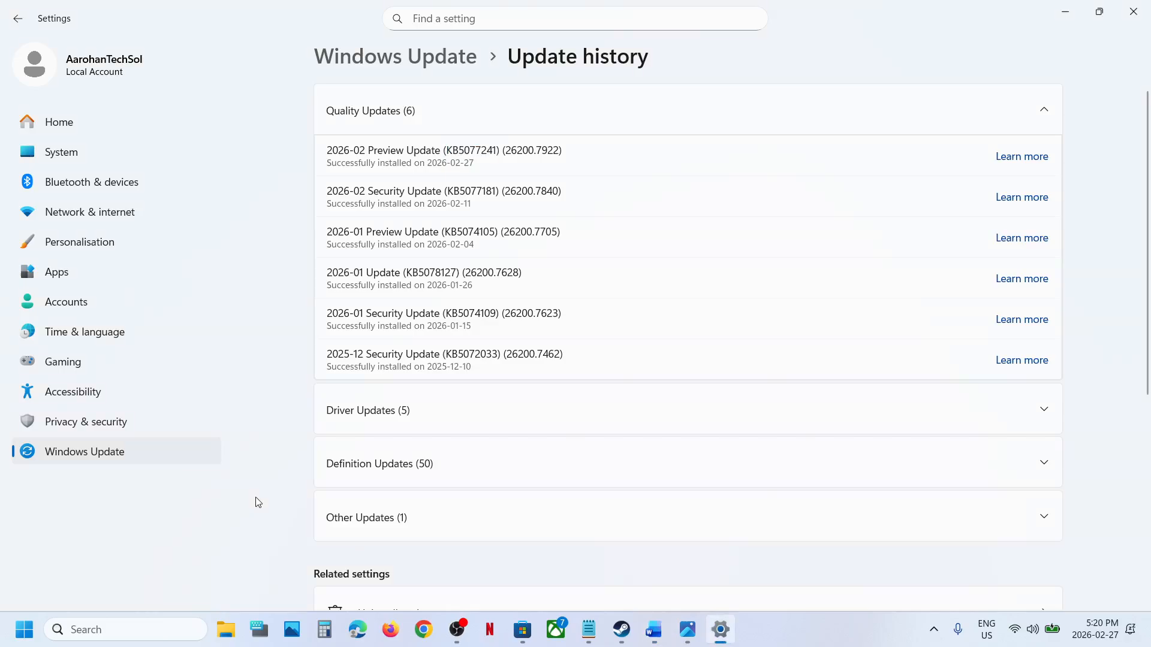
# Step: Open the Windows Update settings, pause updates for 1 week, and resume them
pyautogui.click(31, 644)
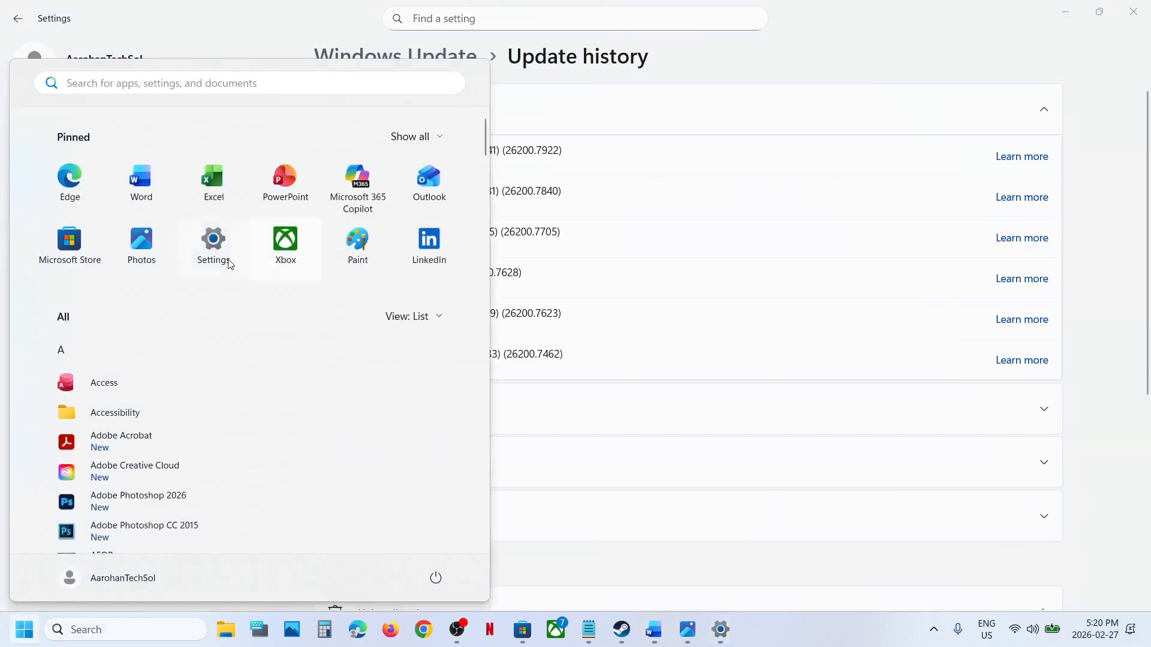
pyautogui.click(220, 263)
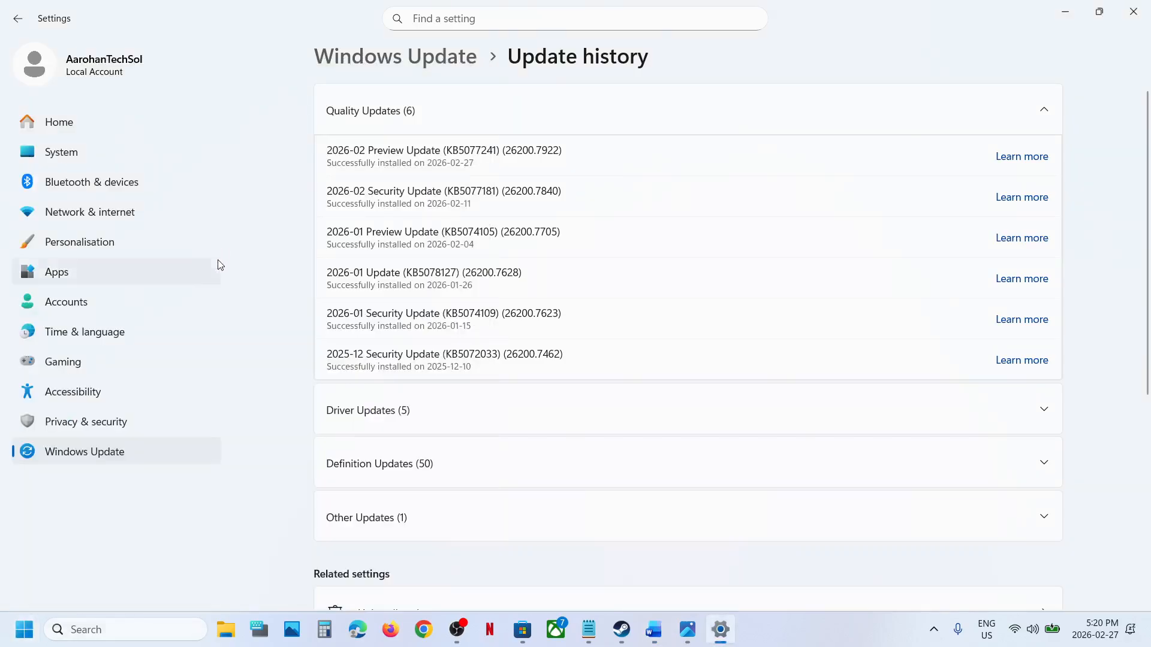
pyautogui.click(101, 453)
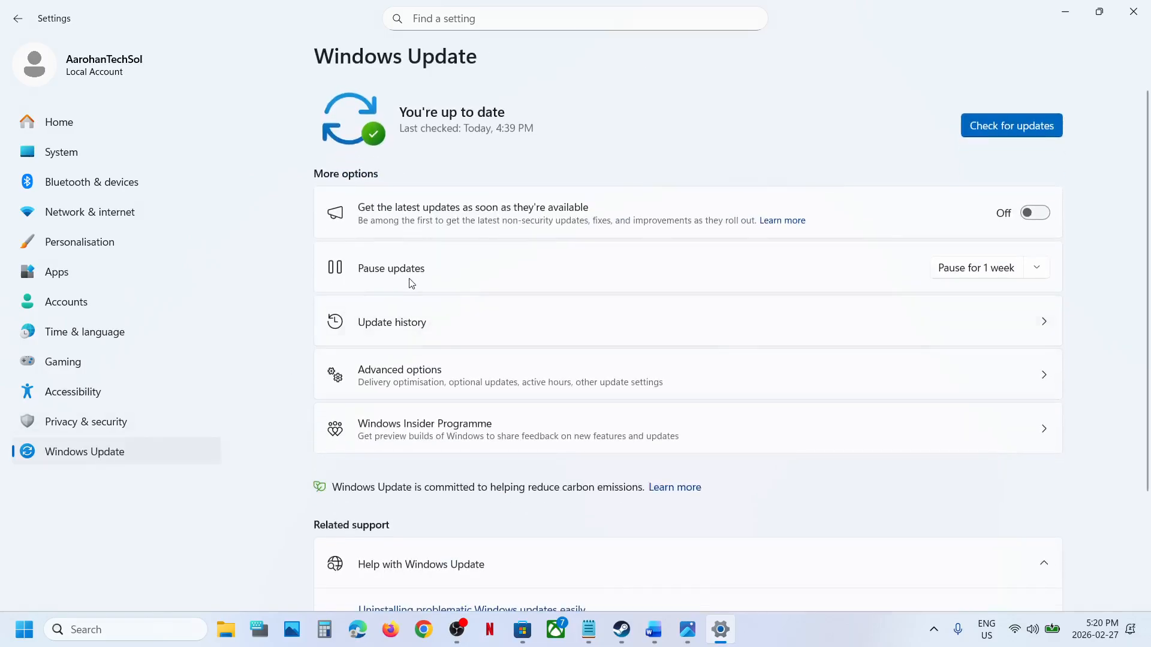
pyautogui.click(978, 272)
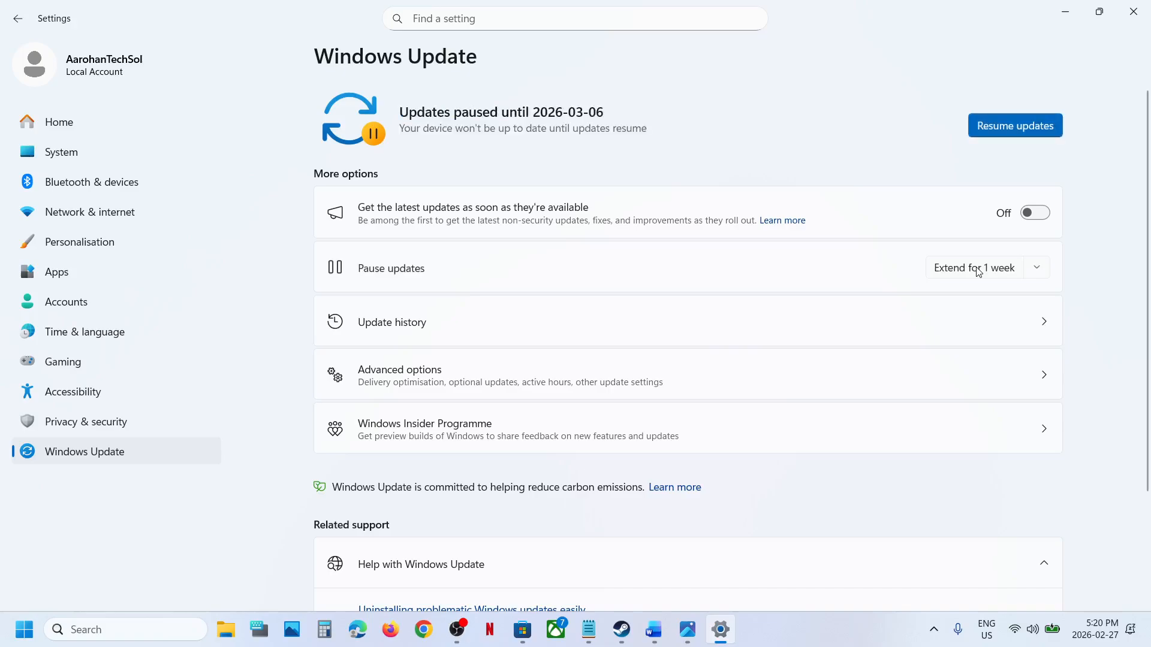
pyautogui.click(1014, 129)
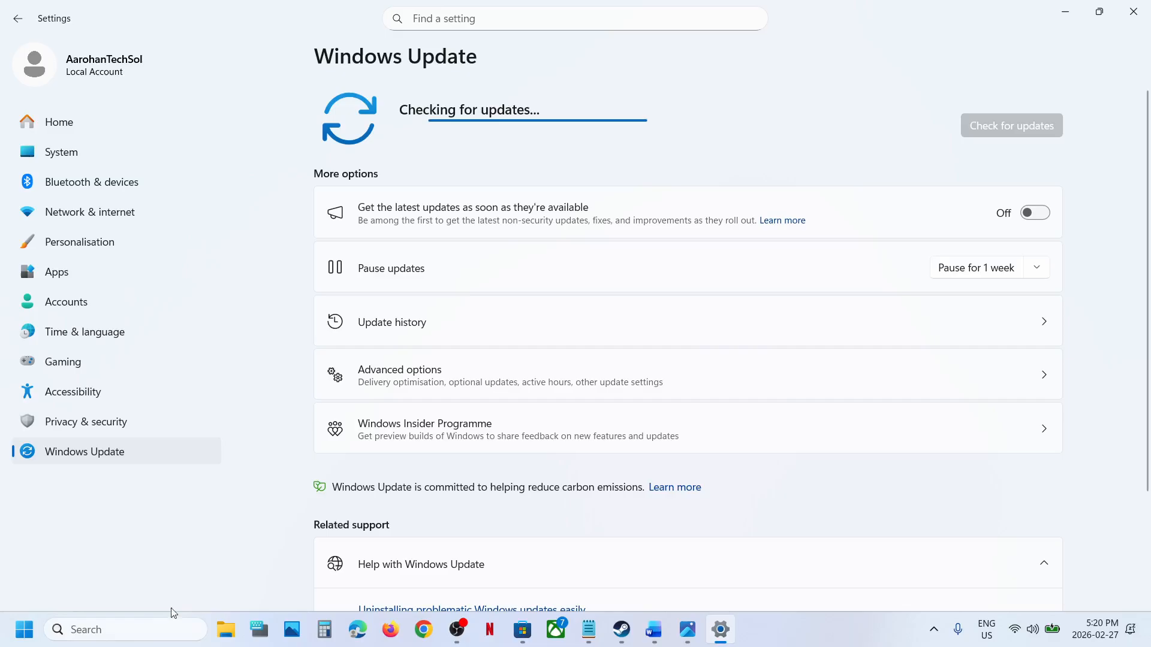
# Step: Search Windows for "services" and open the Services console
pyautogui.click(150, 632)
pyautogui.write('services')
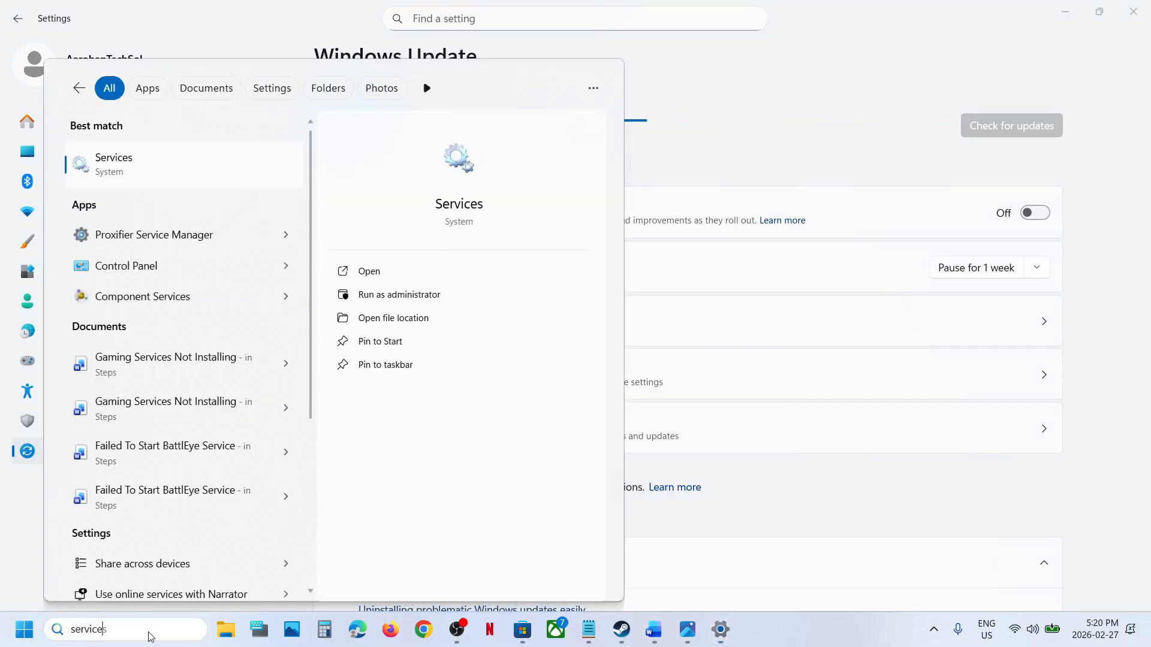
pyautogui.press('Return')
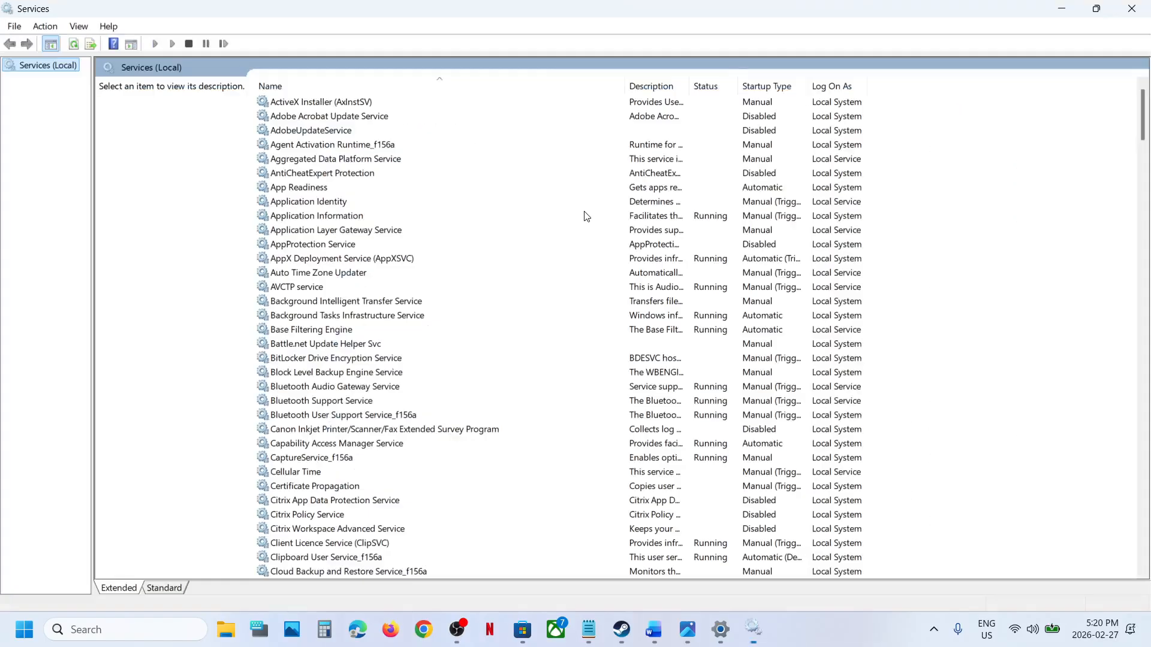
# Step: Set the App Readiness service's startup type to Automatic, and start and restart the service
pyautogui.click(324, 188)
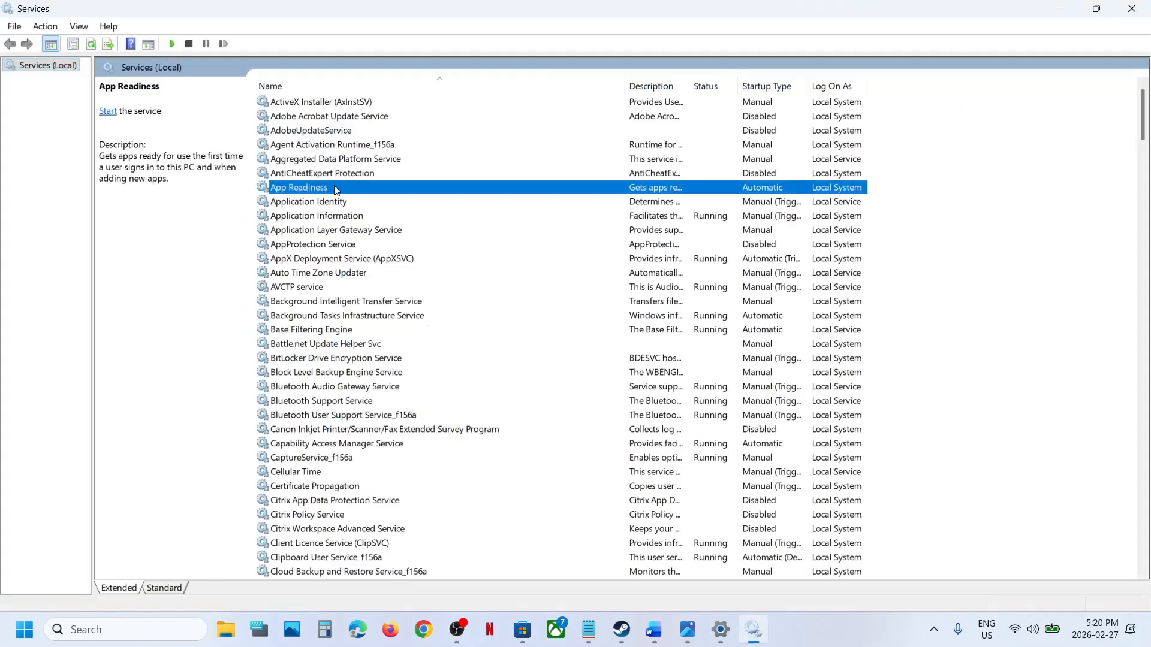
pyautogui.doubleClick(335, 191)
pyautogui.click(552, 295)
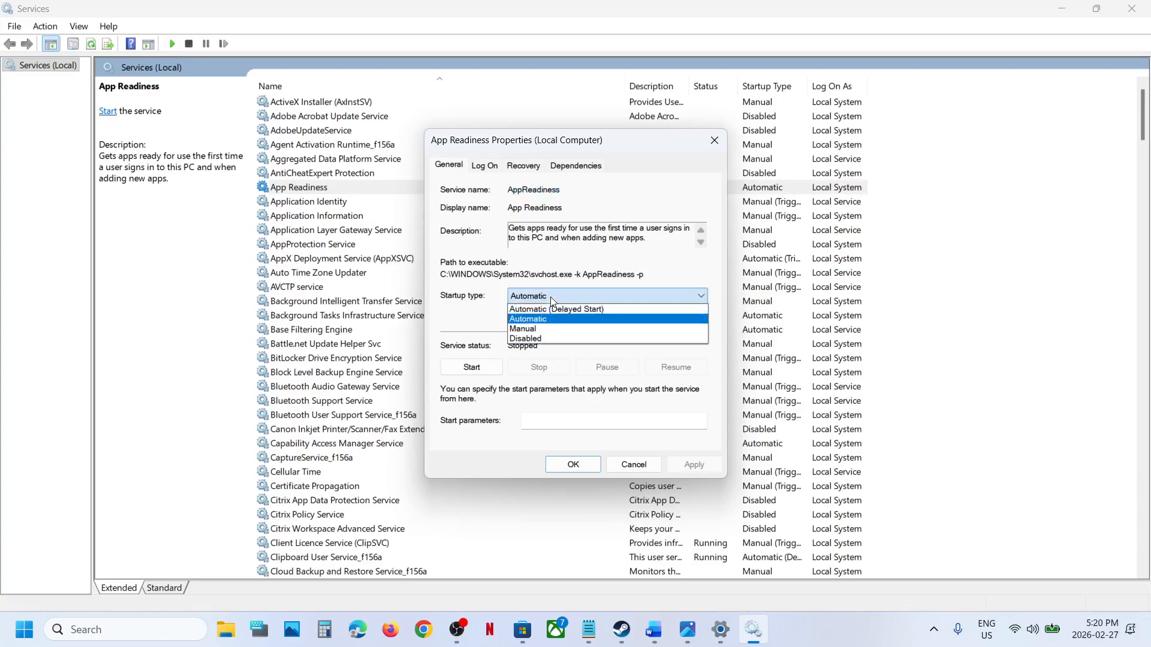
pyautogui.click(551, 317)
pyautogui.click(694, 465)
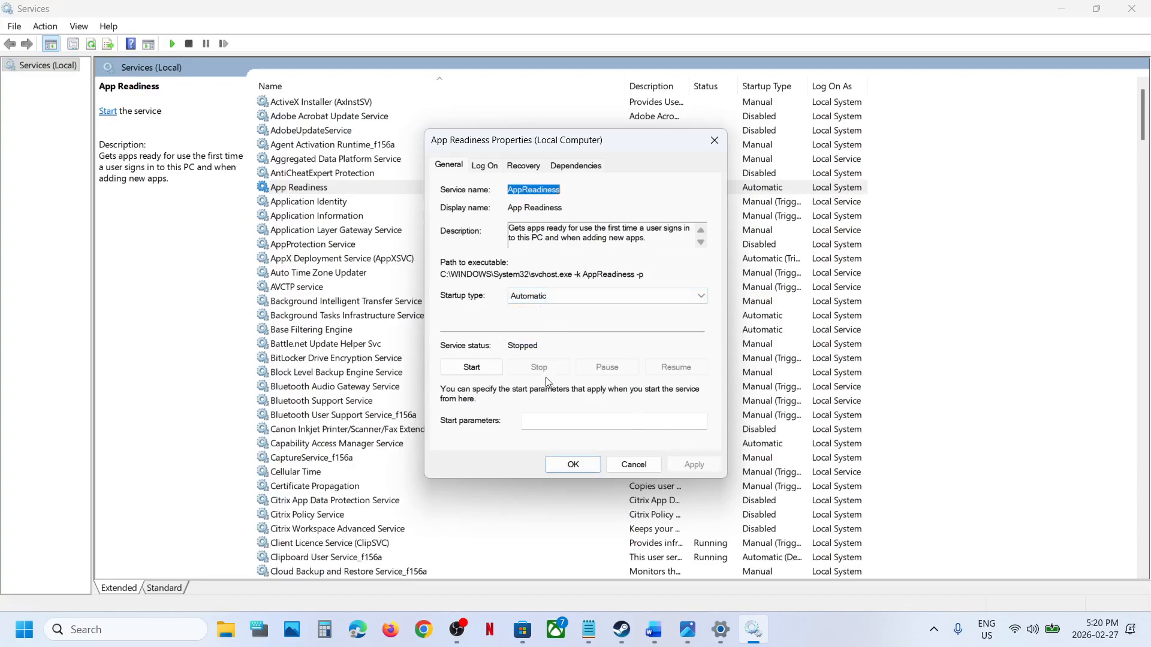
pyautogui.click(472, 367)
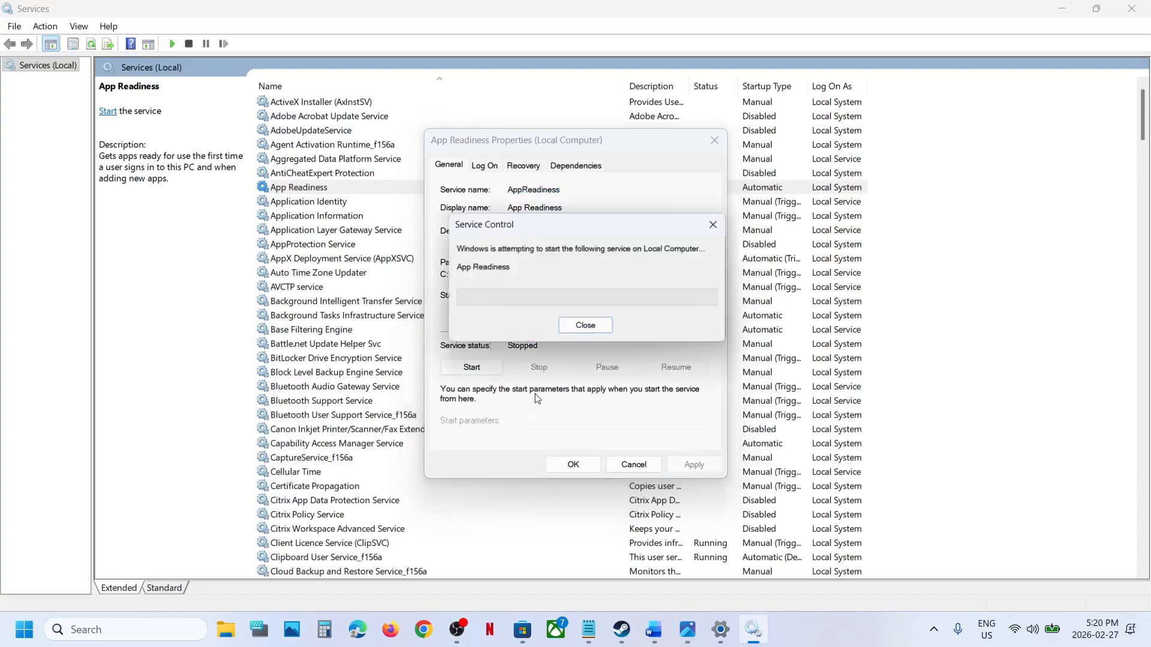
pyautogui.click(586, 463)
pyautogui.rightClick(362, 191)
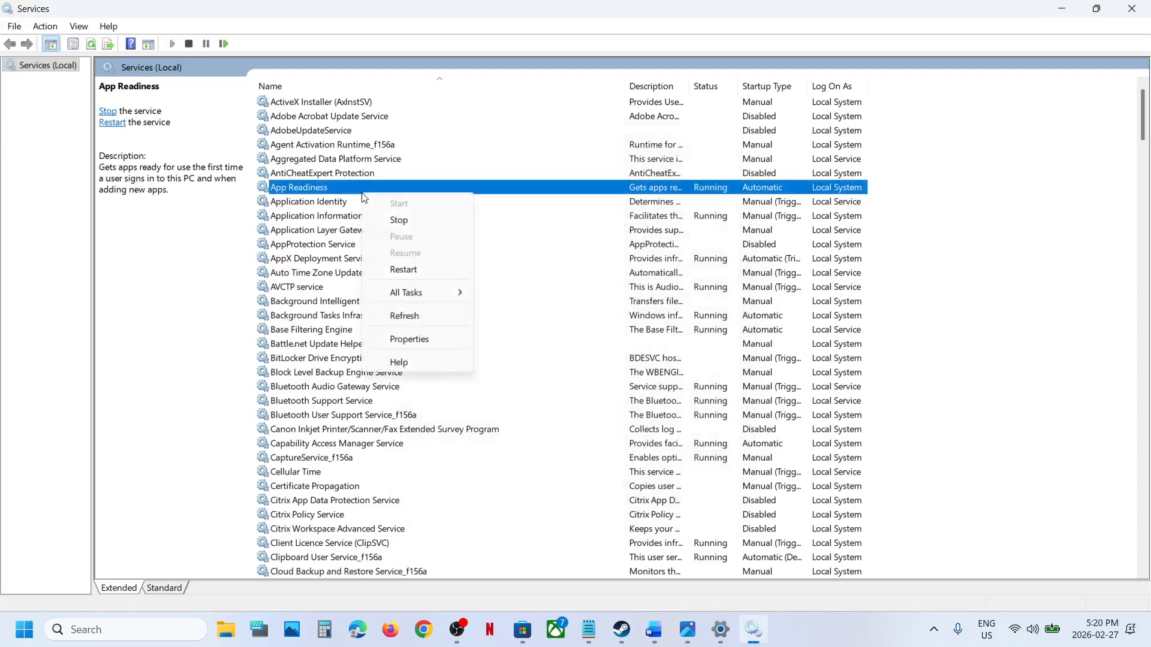
pyautogui.click(405, 269)
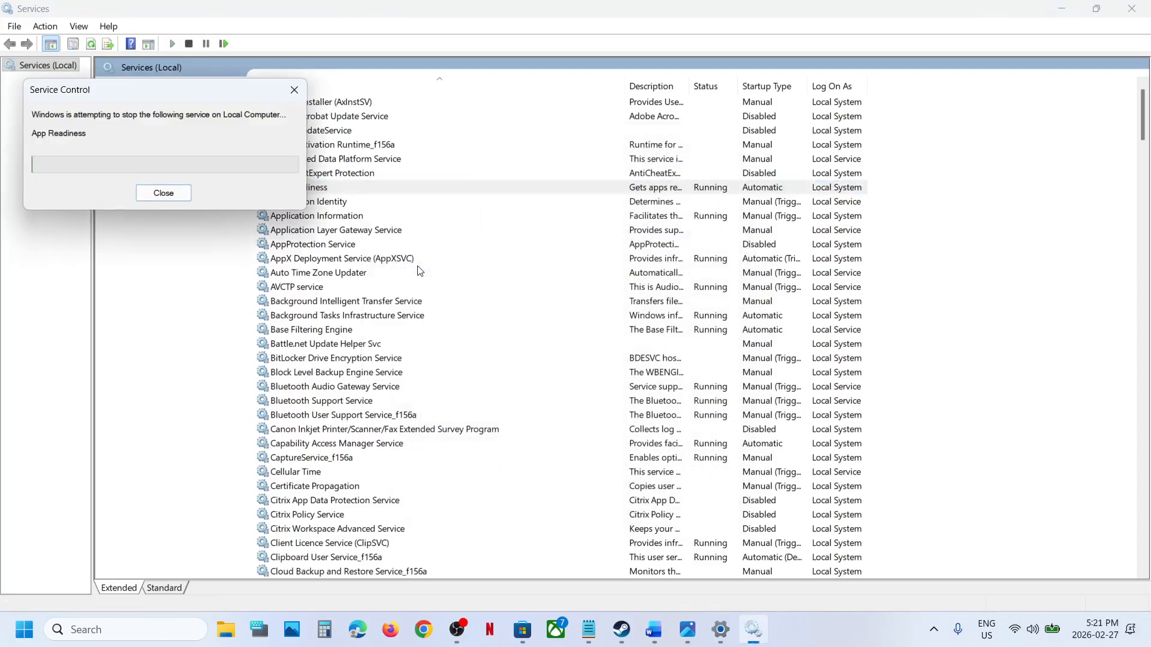
# Step: Set the Background Intelligent Transfer Service's startup type to Automatic, and start and restart the service
pyautogui.click(403, 302)
pyautogui.doubleClick(467, 305)
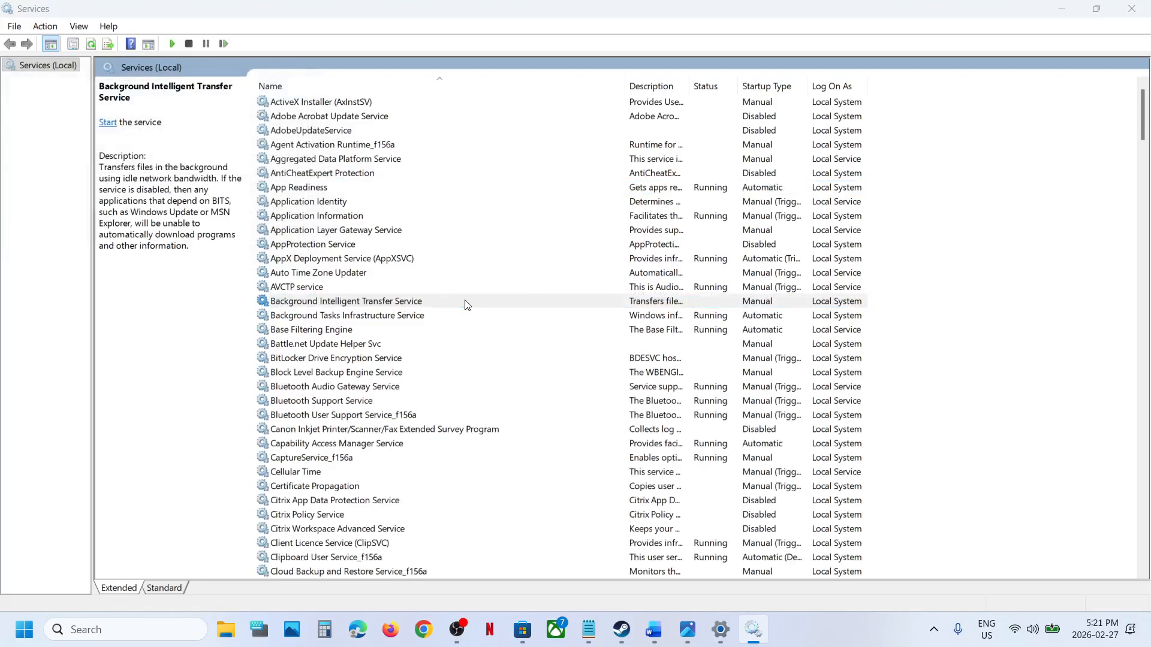
pyautogui.click(548, 296)
pyautogui.click(548, 319)
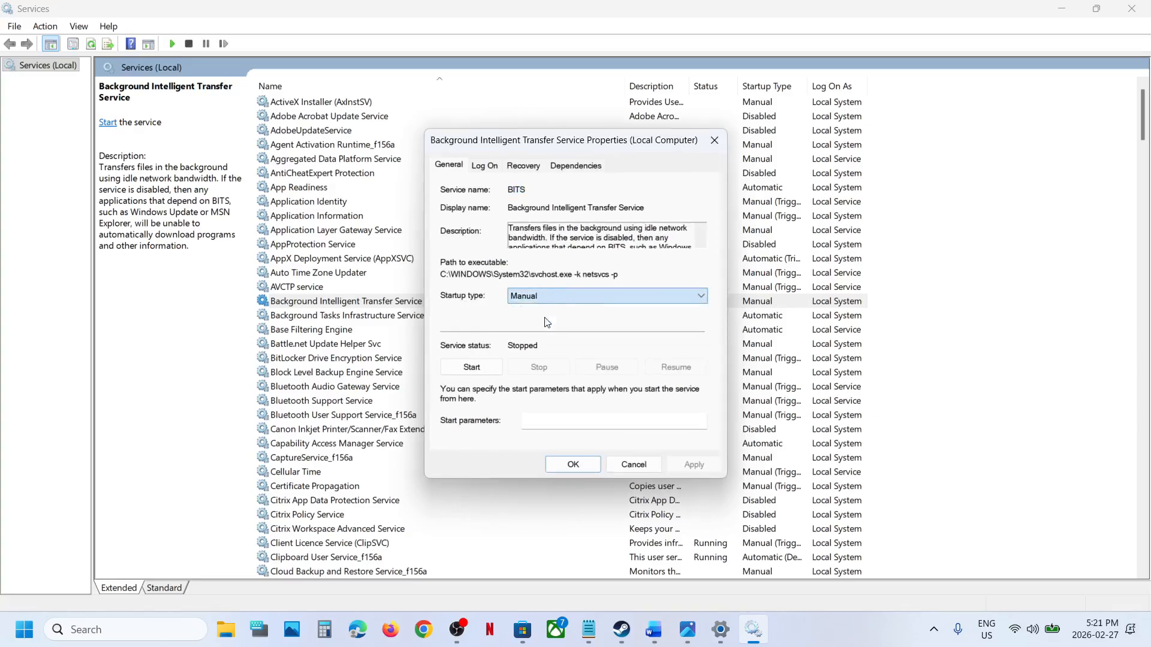
pyautogui.click(689, 464)
pyautogui.click(477, 374)
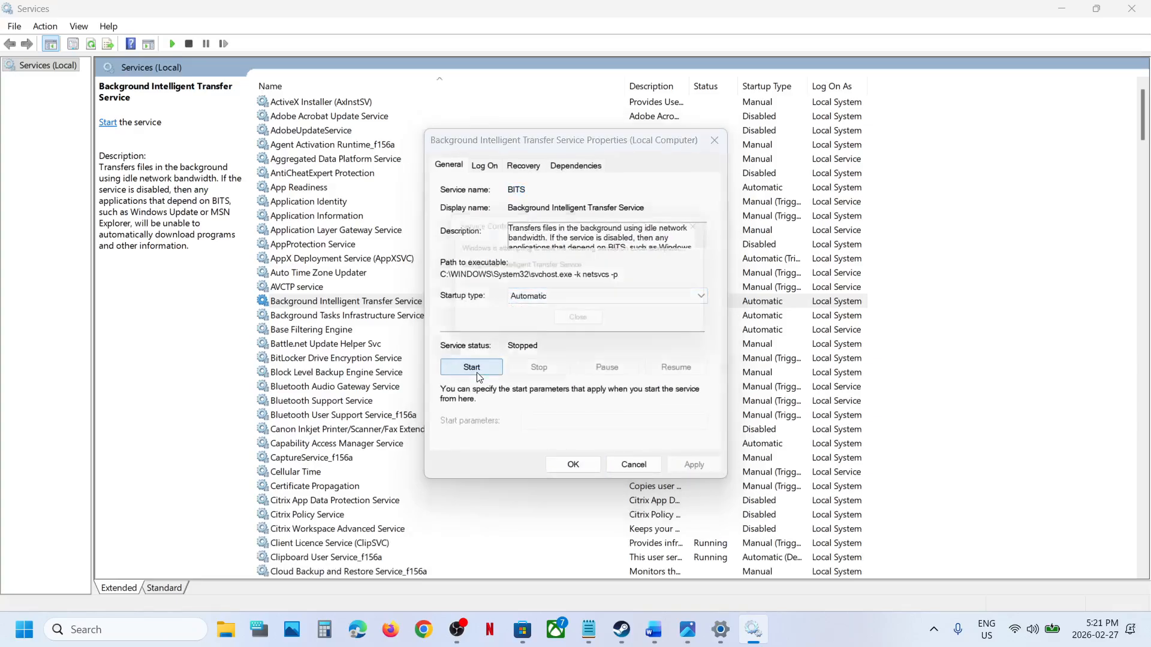
pyautogui.click(576, 467)
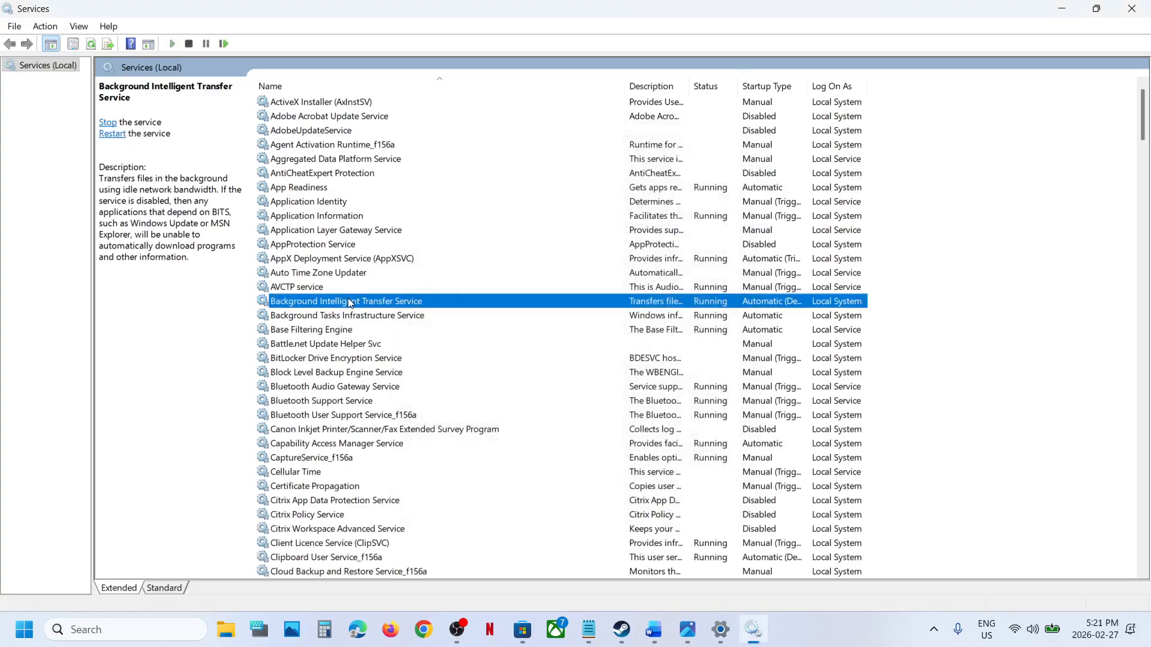
pyautogui.rightClick(350, 303)
pyautogui.click(400, 378)
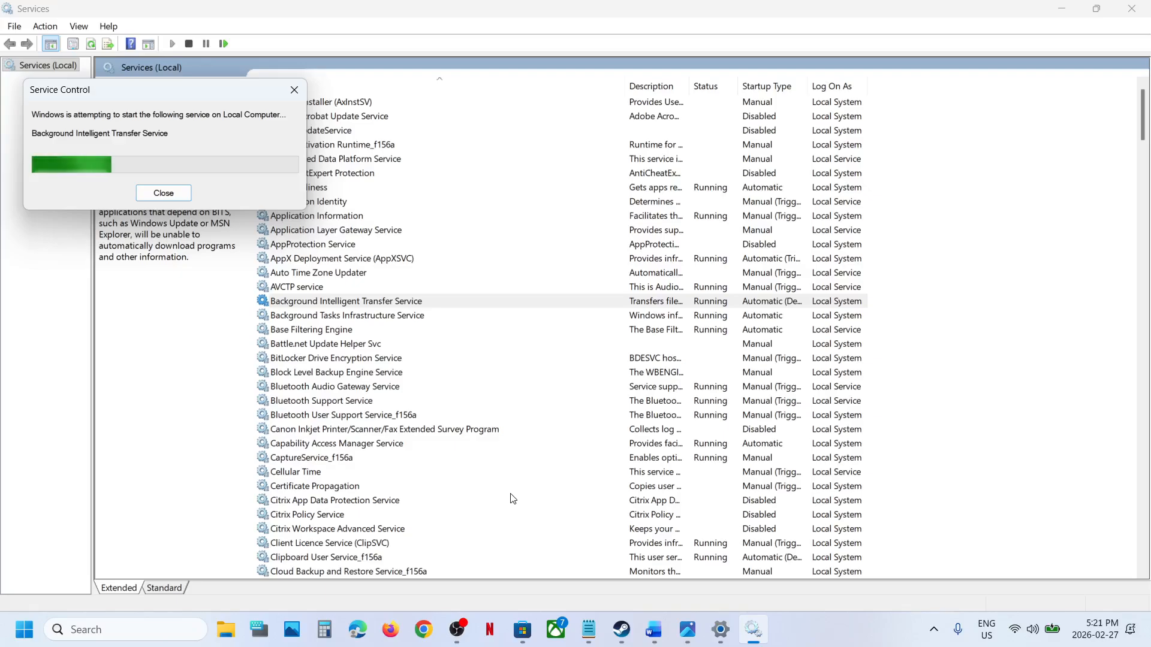
# Step: Set the Windows Update service's startup type to Automatic and restart the service
pyautogui.click(454, 501)
pyautogui.press('w')
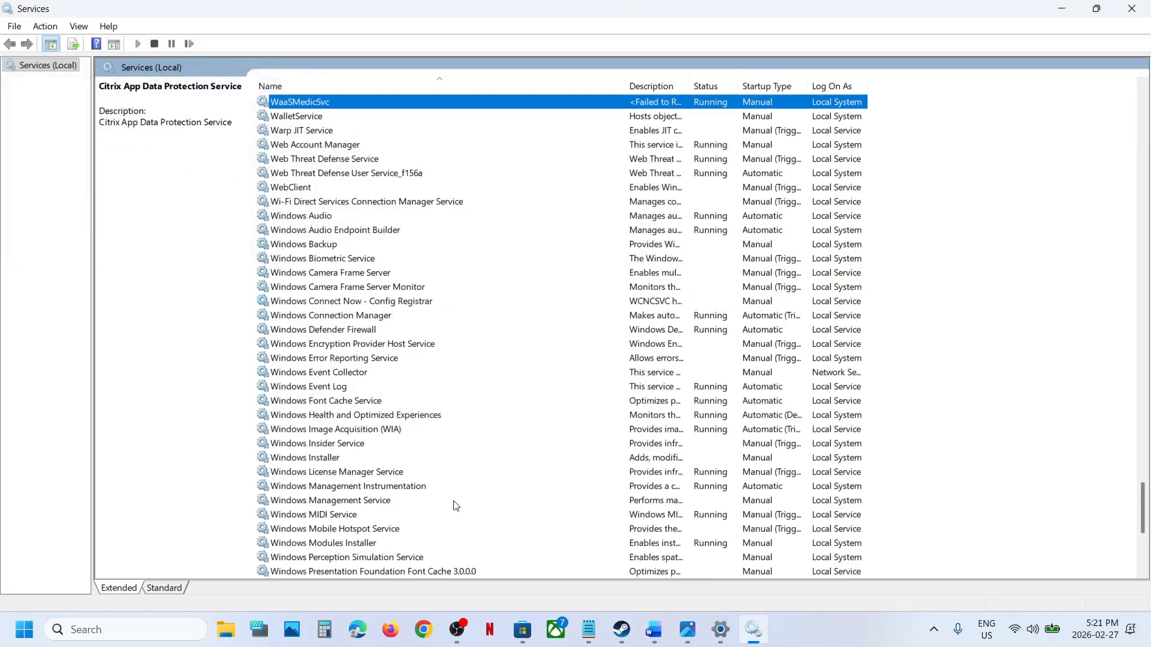
pyautogui.scroll(-8, 454, 501)
pyautogui.click(330, 374)
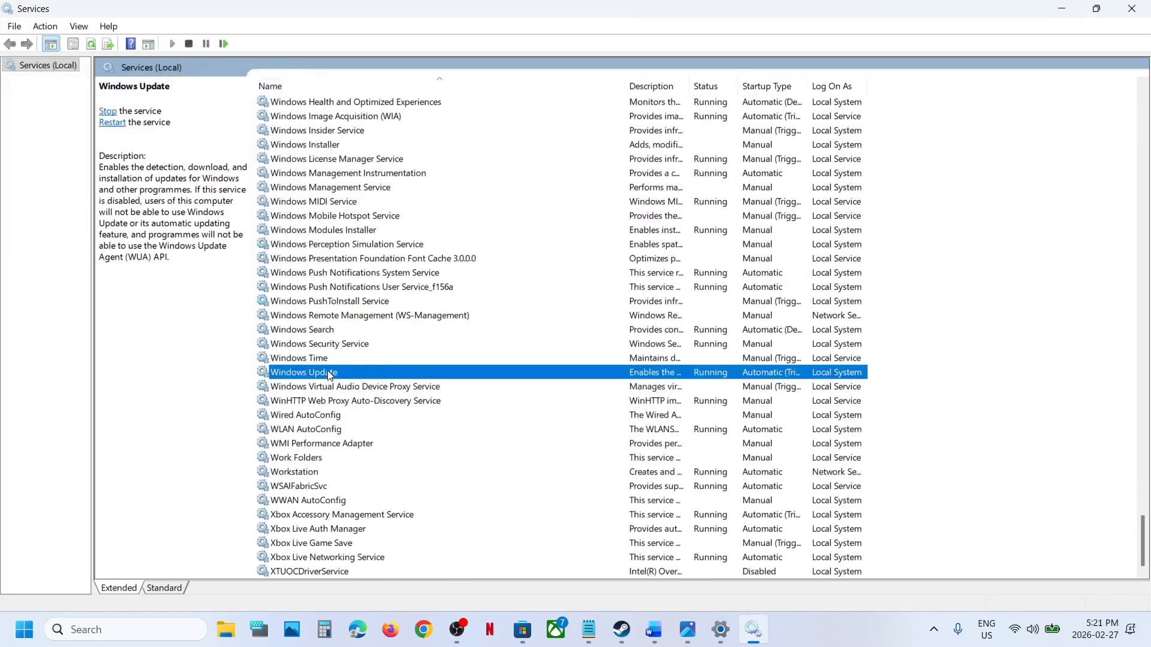
pyautogui.doubleClick(375, 374)
pyautogui.click(538, 296)
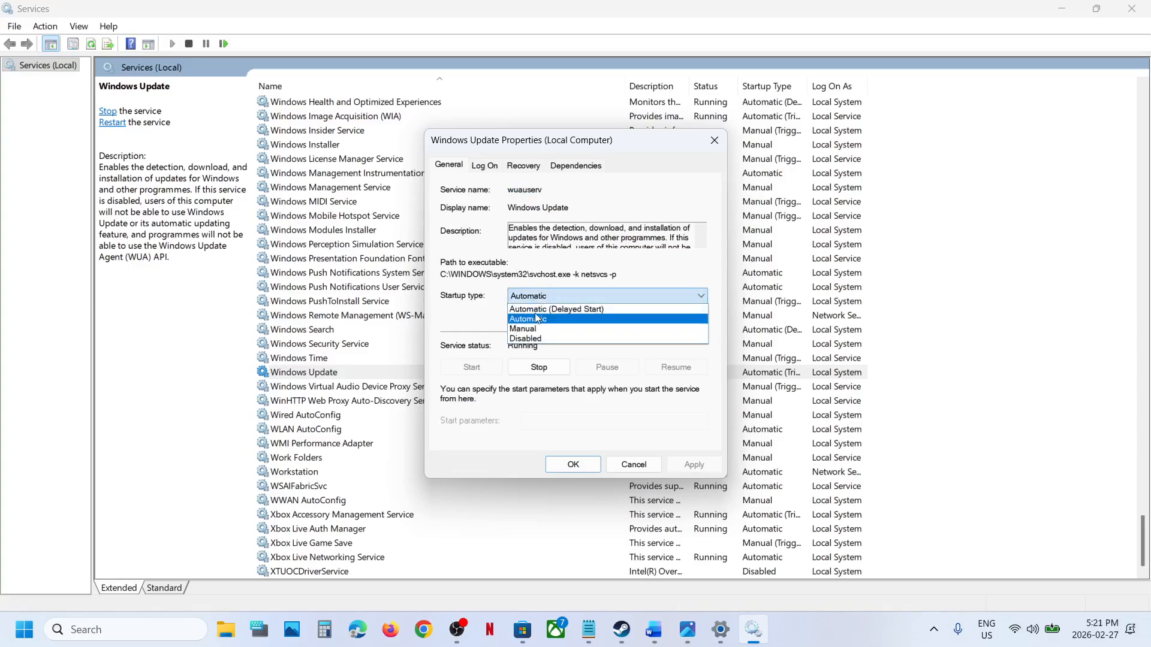
pyautogui.click(538, 324)
pyautogui.click(693, 464)
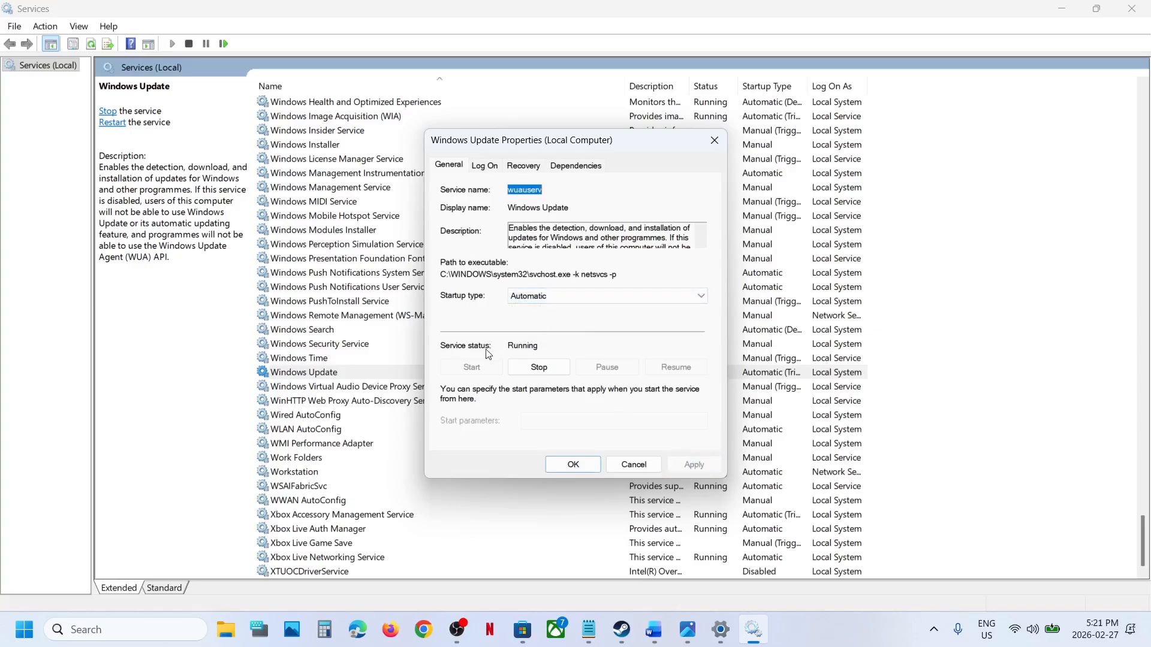
pyautogui.click(560, 465)
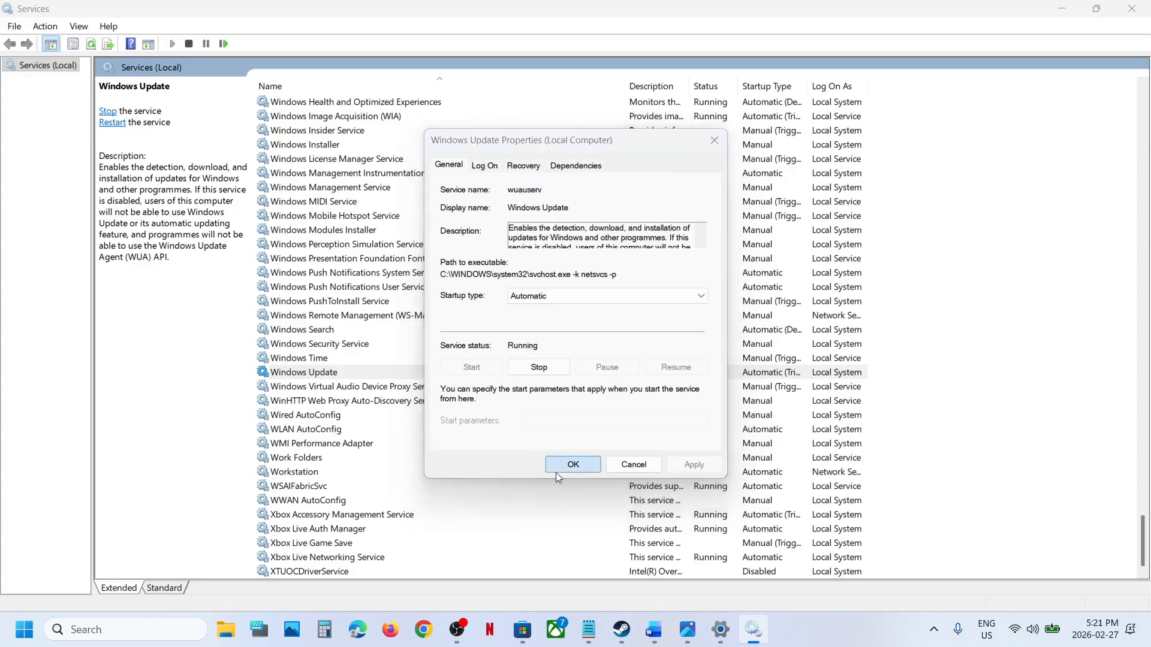
pyautogui.rightClick(369, 369)
pyautogui.click(426, 446)
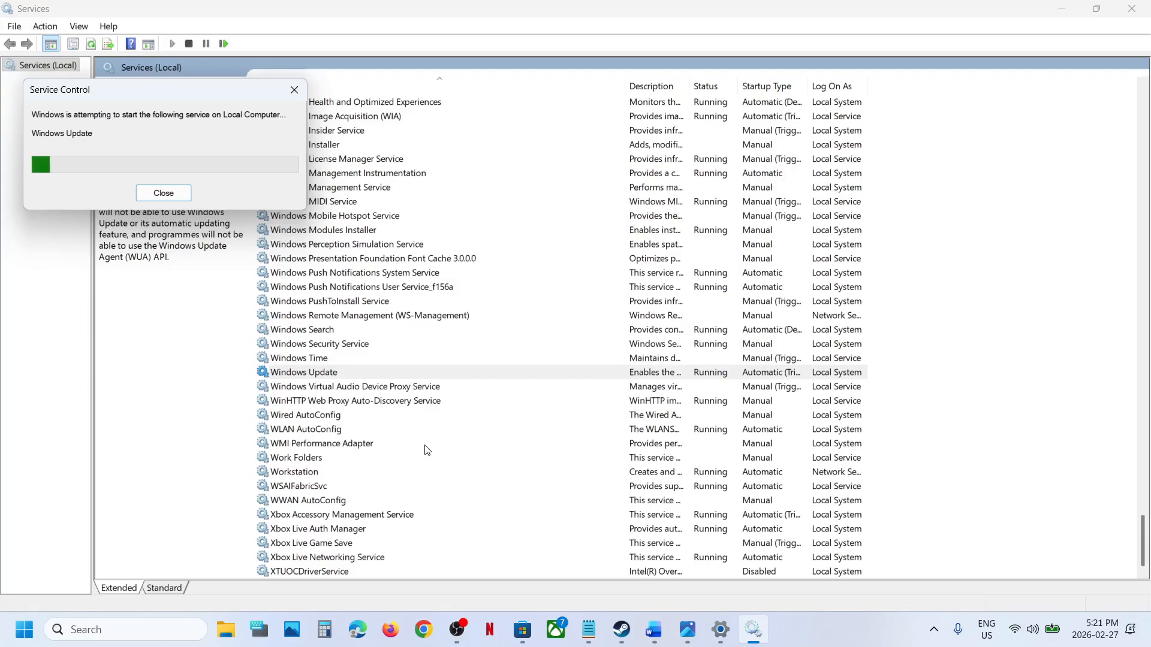
# Step: Close the Services console and check for updates in Windows Update
pyautogui.click(1132, 9)
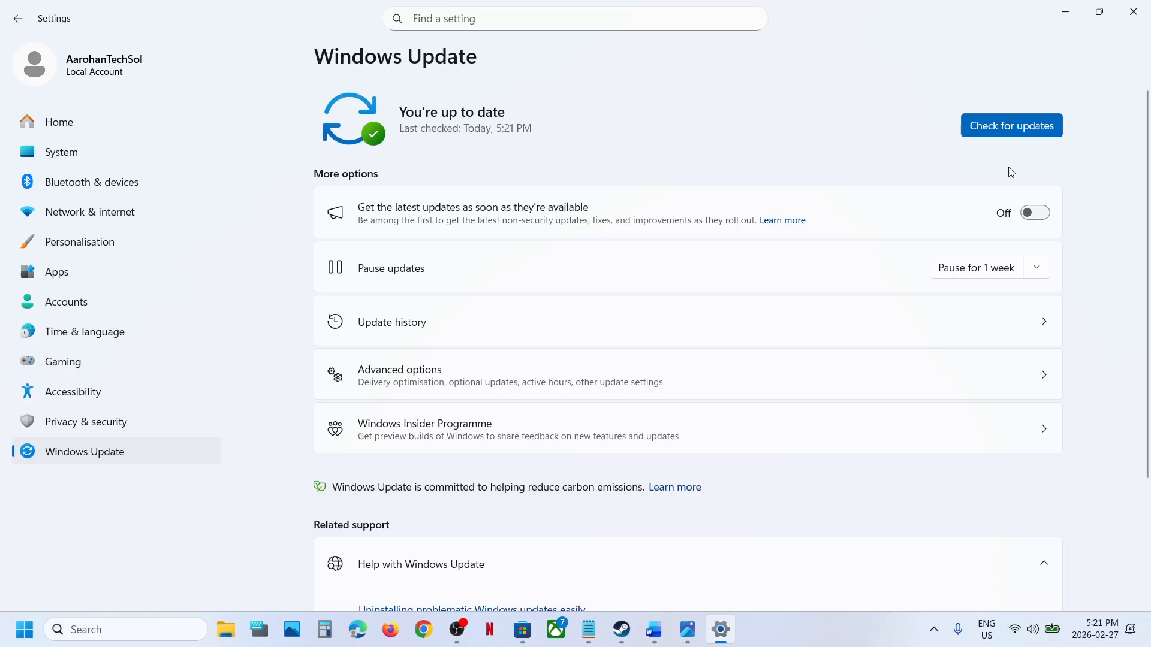
pyautogui.click(1011, 125)
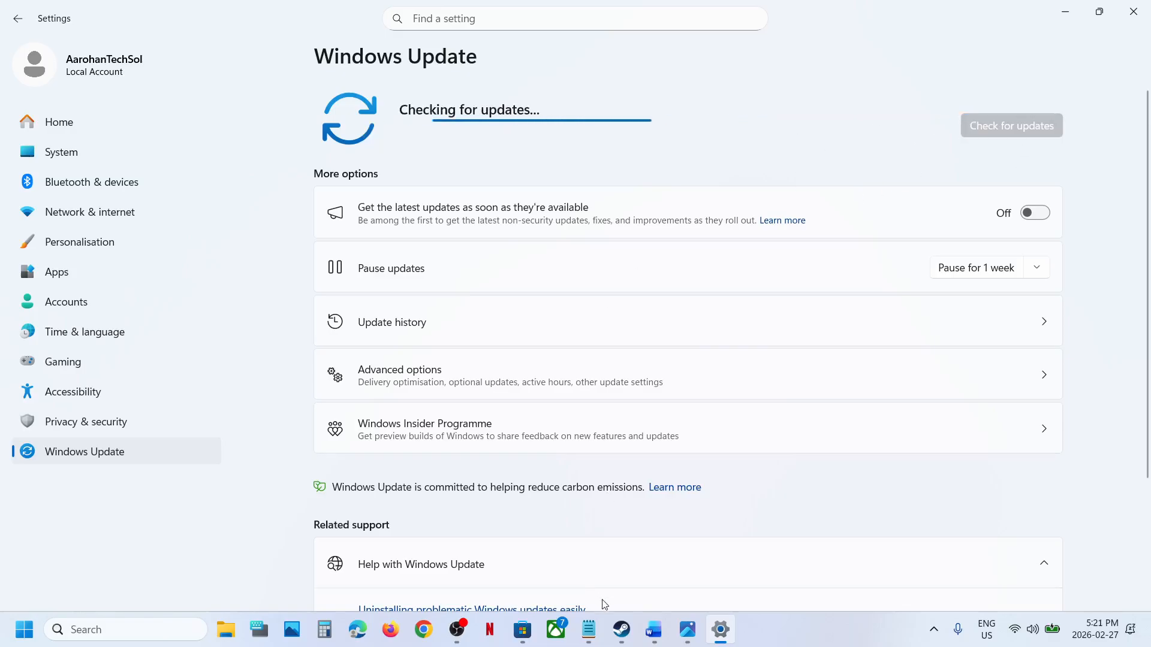
# Step: Switch to the Windows 11 Update Error document in Word and go to the Step 1 SFC & DISM commands
pyautogui.click(654, 640)
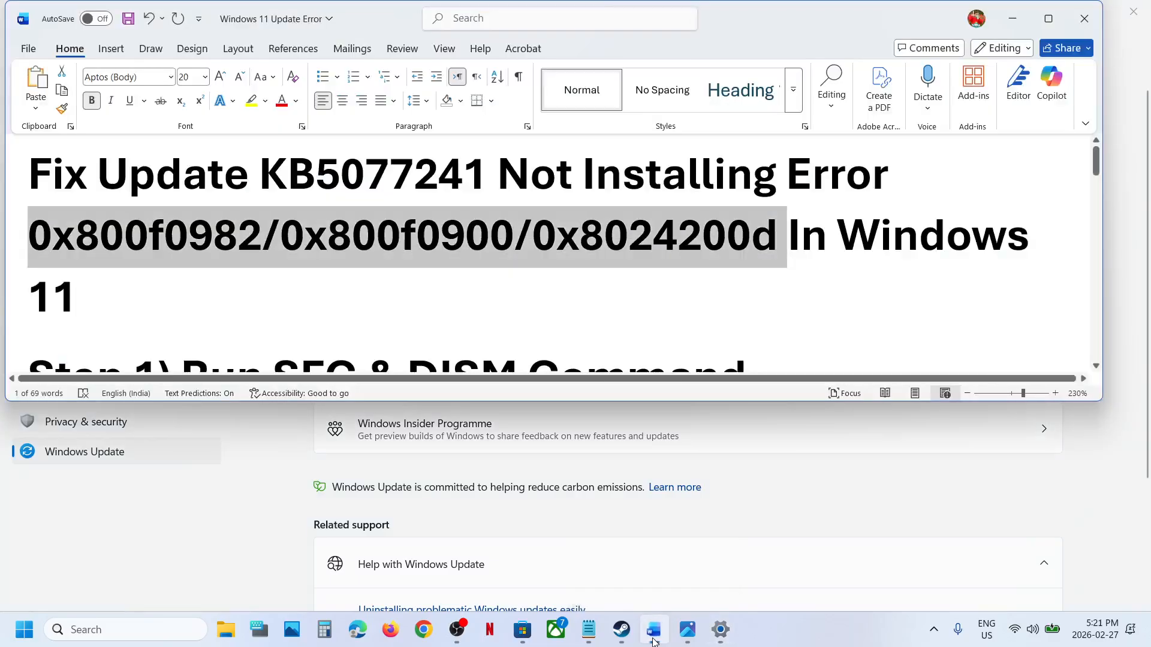
pyautogui.scroll(-5, 421, 247)
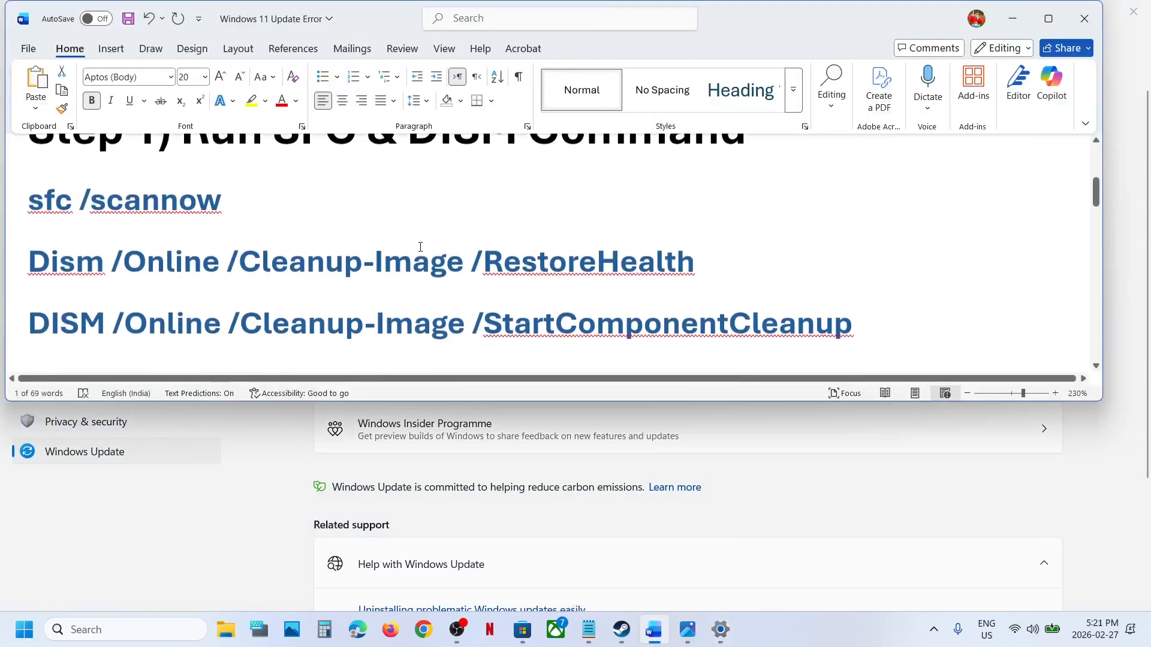
pyautogui.scroll(1, 420, 247)
pyautogui.scroll(-1, 420, 247)
pyautogui.scroll(1, 420, 247)
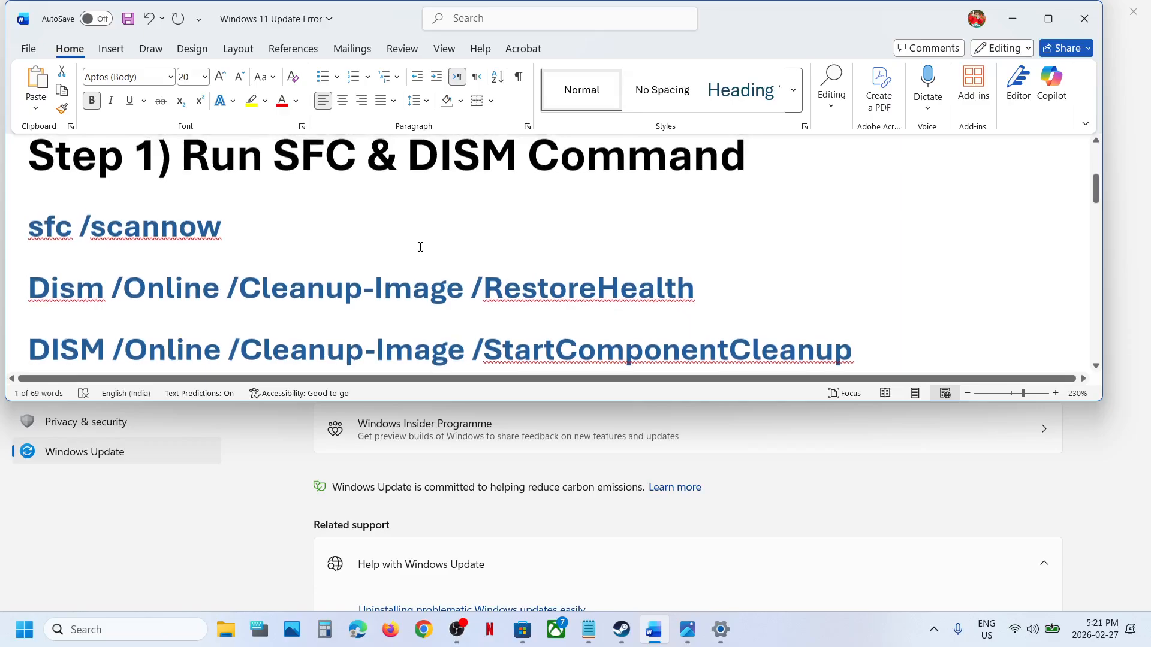
# Step: Search for cmd, run Command Prompt as administrator, and allow it to make changes to the device
pyautogui.click(78, 628)
pyautogui.write('cm')
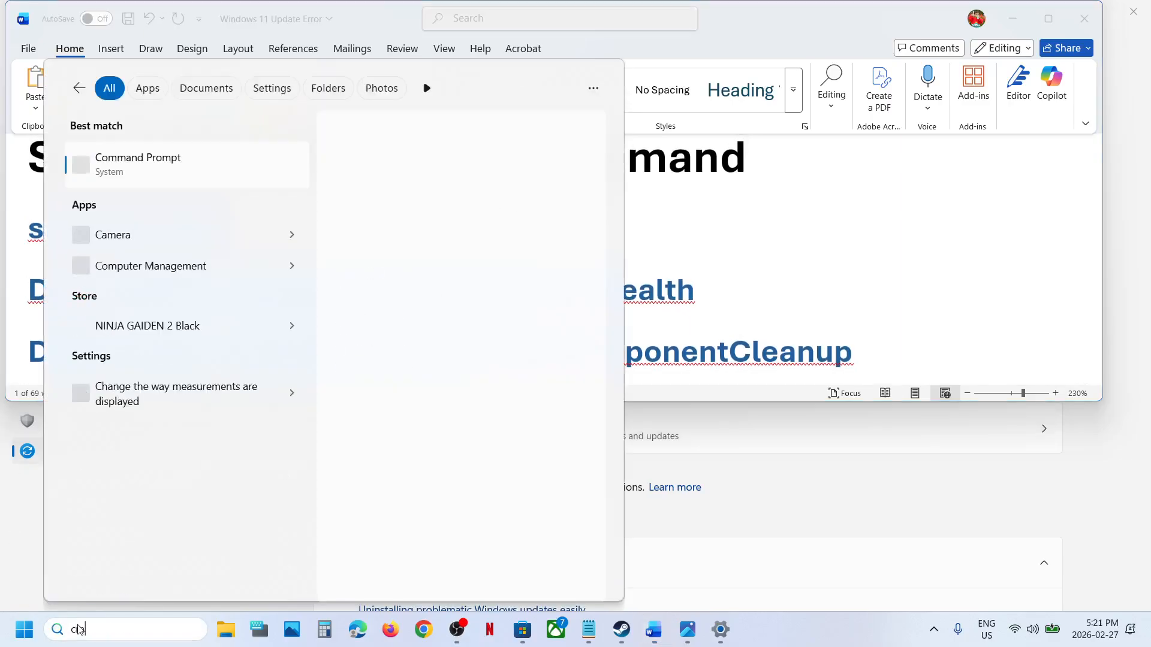
pyautogui.write('d')
pyautogui.rightClick(140, 174)
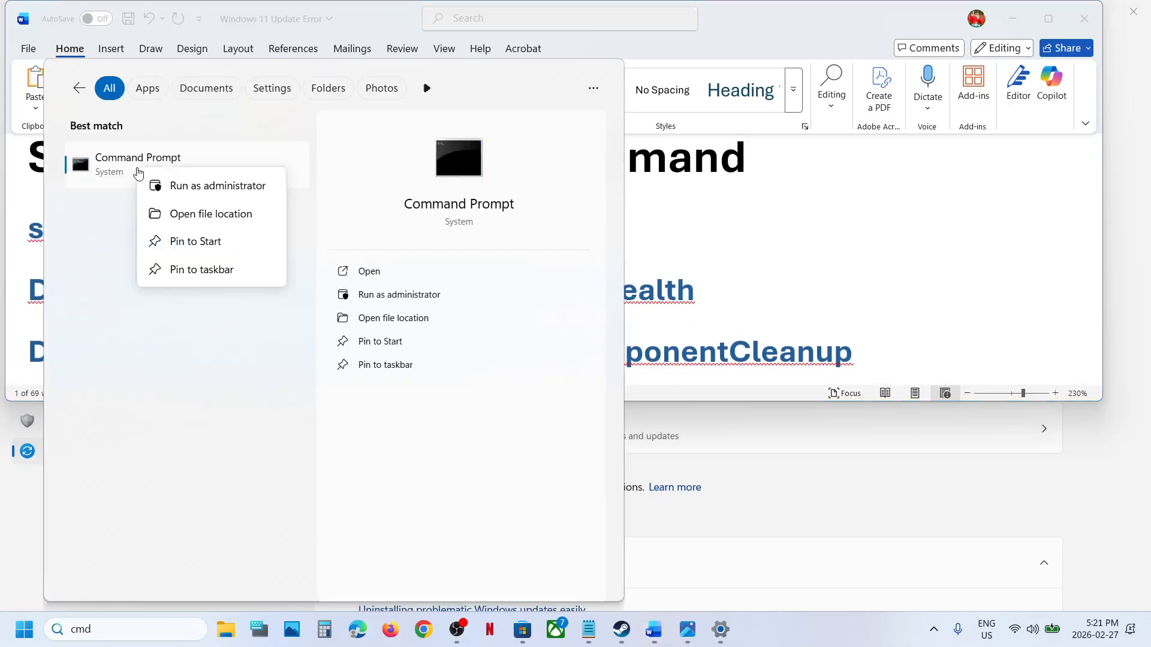
pyautogui.click(242, 187)
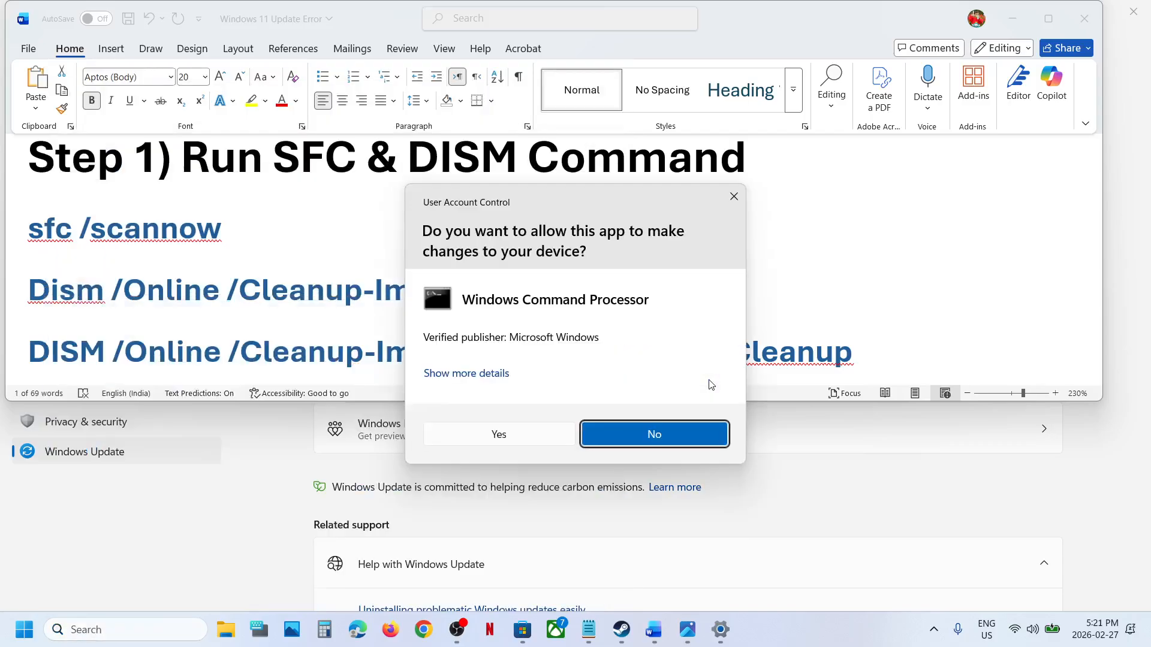
pyautogui.click(499, 434)
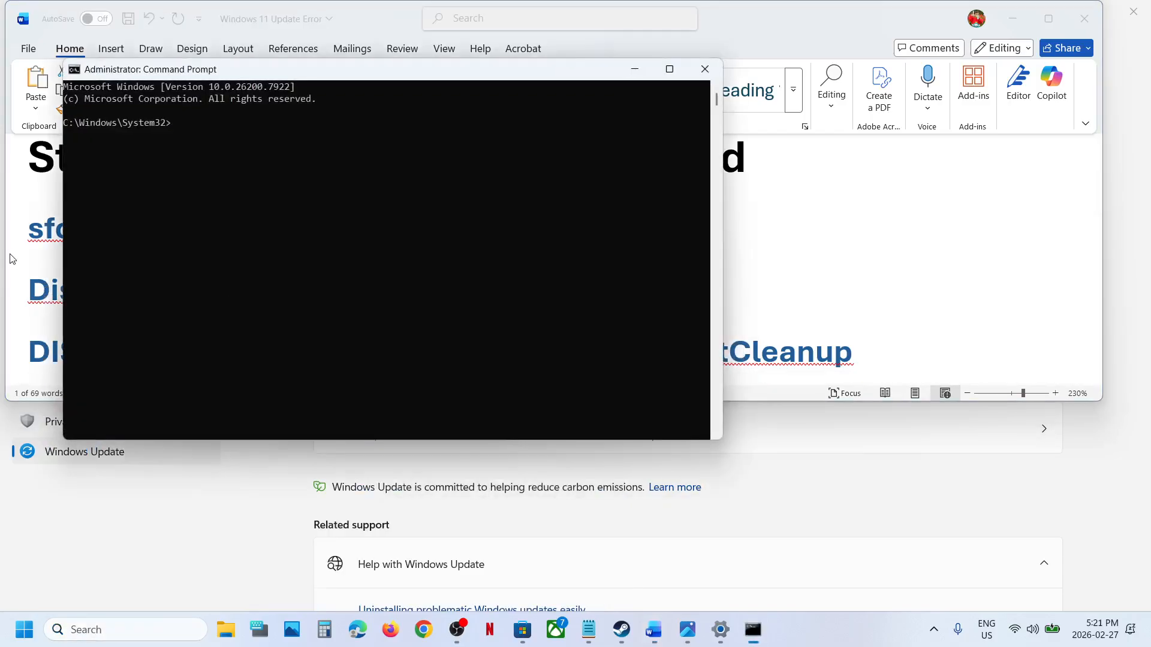
# Step: Copy the sfc /scannow command from the Word document and run it in the administrator Command Prompt
pyautogui.doubleClick(40, 235)
pyautogui.tripleClick(41, 235)
pyautogui.press('super+c')
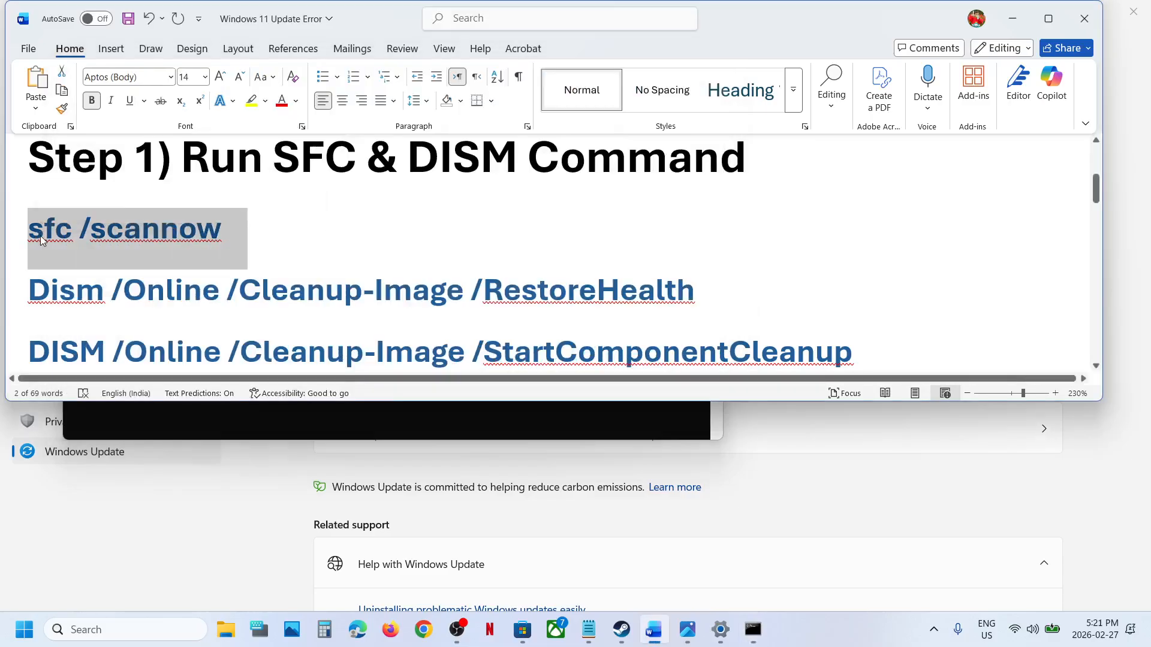
pyautogui.hotkey('alt', 'Tab')
pyautogui.click(427, 230)
pyautogui.rightClick(428, 231)
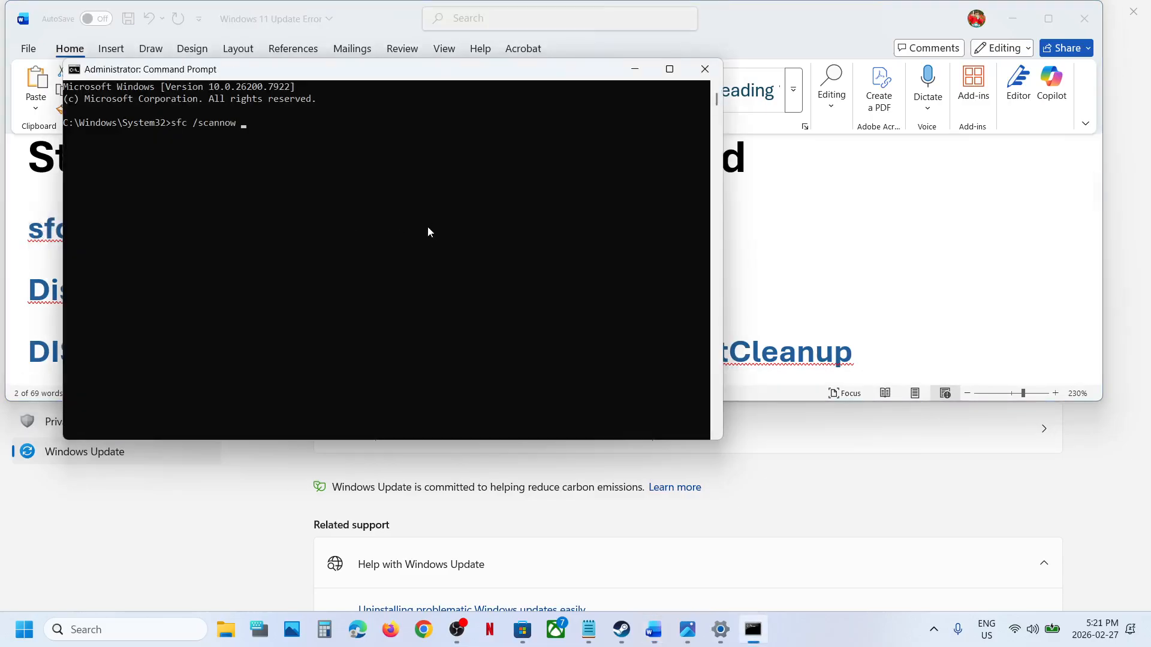
pyautogui.press('Return')
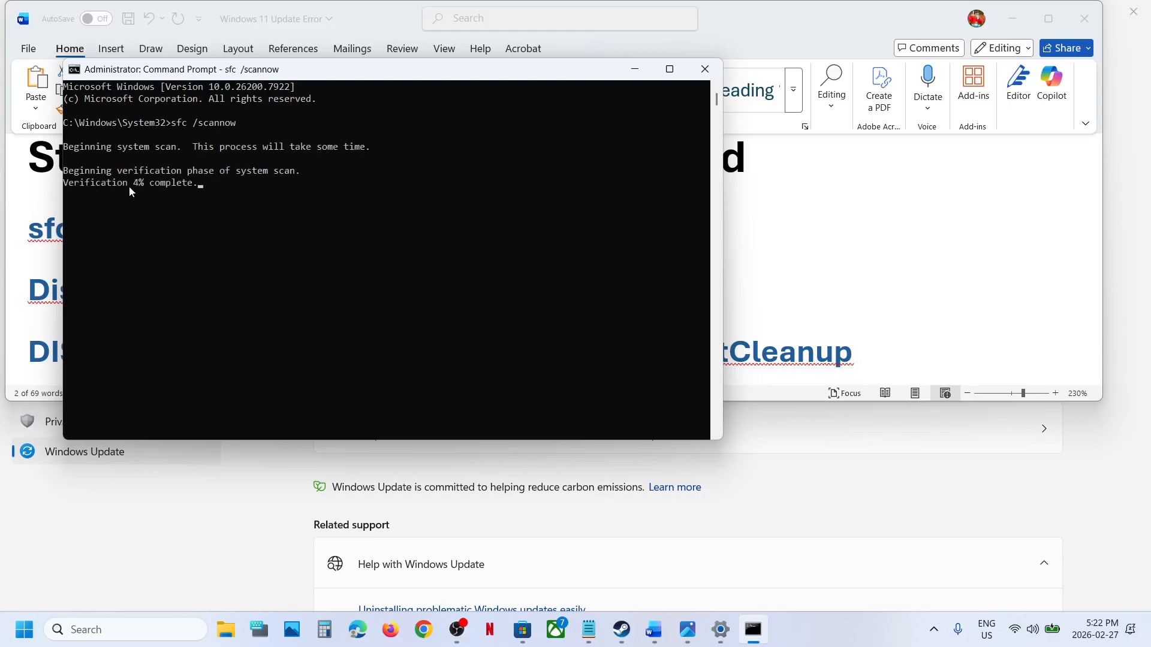
# Step: Select the Dism /Online /Cleanup-Image /RestoreHealth command in the Word document and return to the scan in Command Prompt
pyautogui.click(53, 297)
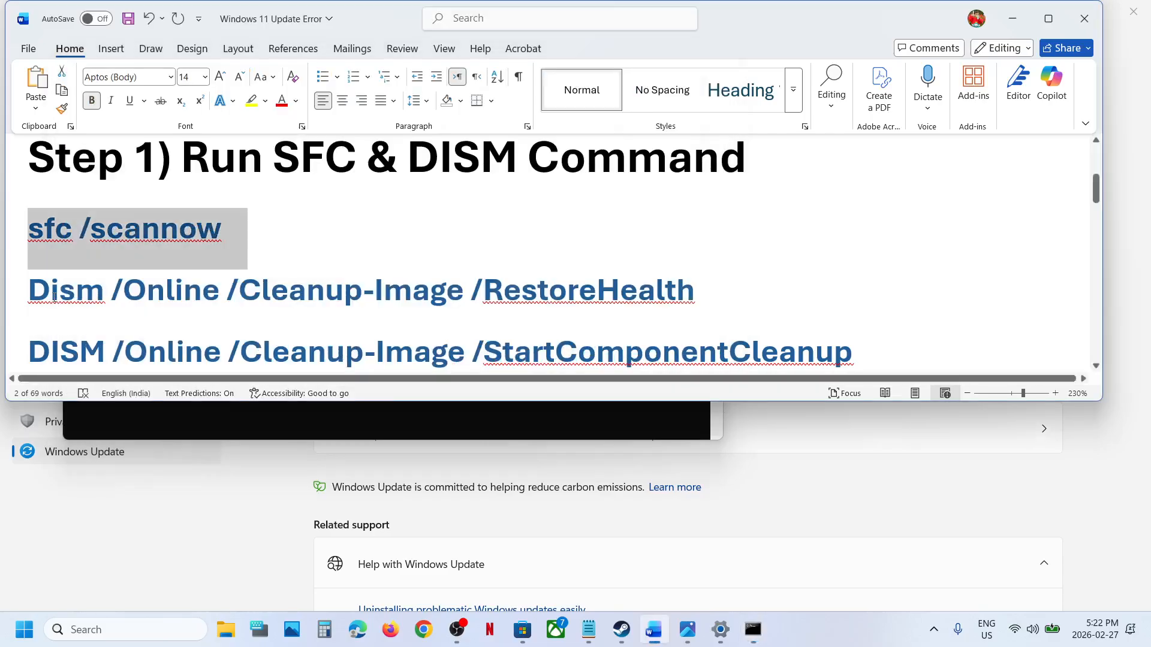
pyautogui.tripleClick(53, 297)
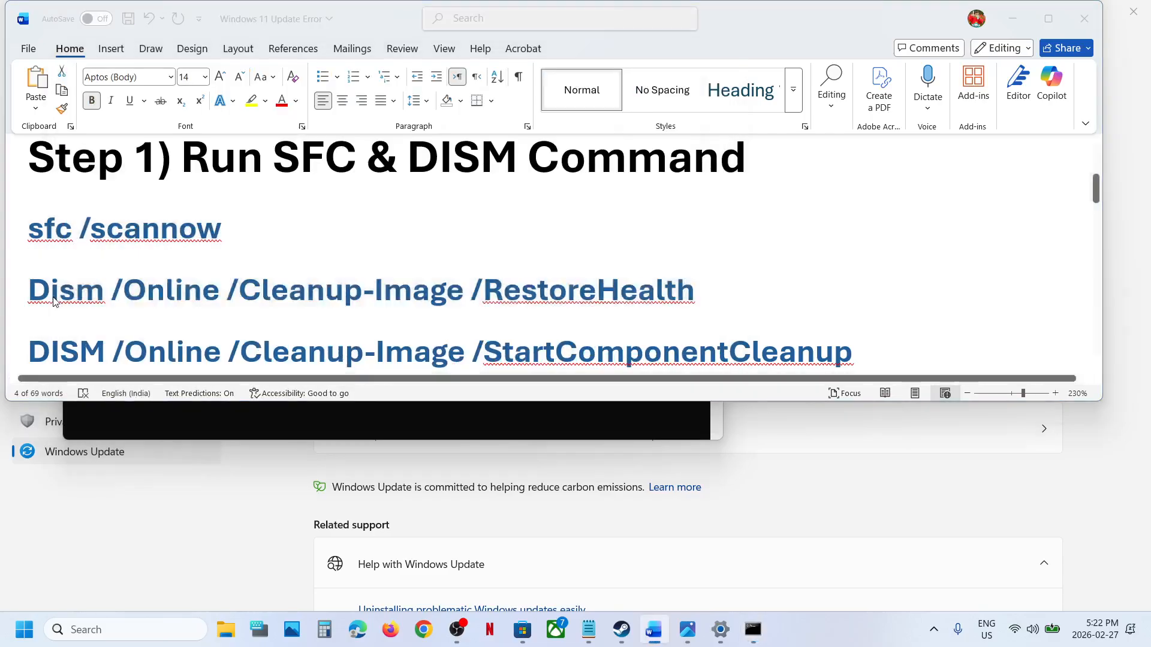
pyautogui.hotkey('alt', 'Tab')
pyautogui.hotkey('alt', 'Tab')
pyautogui.hotkey('alt', 'Tab')
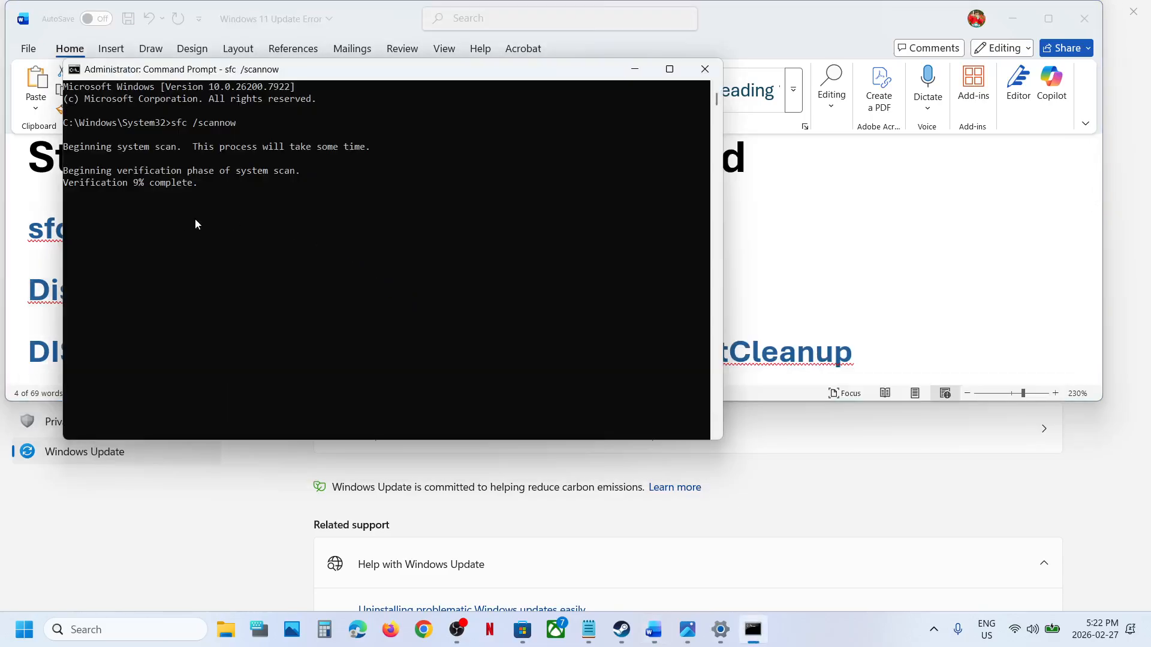
# Step: Select the DISM /Online /Cleanup-Image /StartComponentCleanup command in the Word document and check the scan progress in Command Prompt
pyautogui.hotkey('alt', 'Tab')
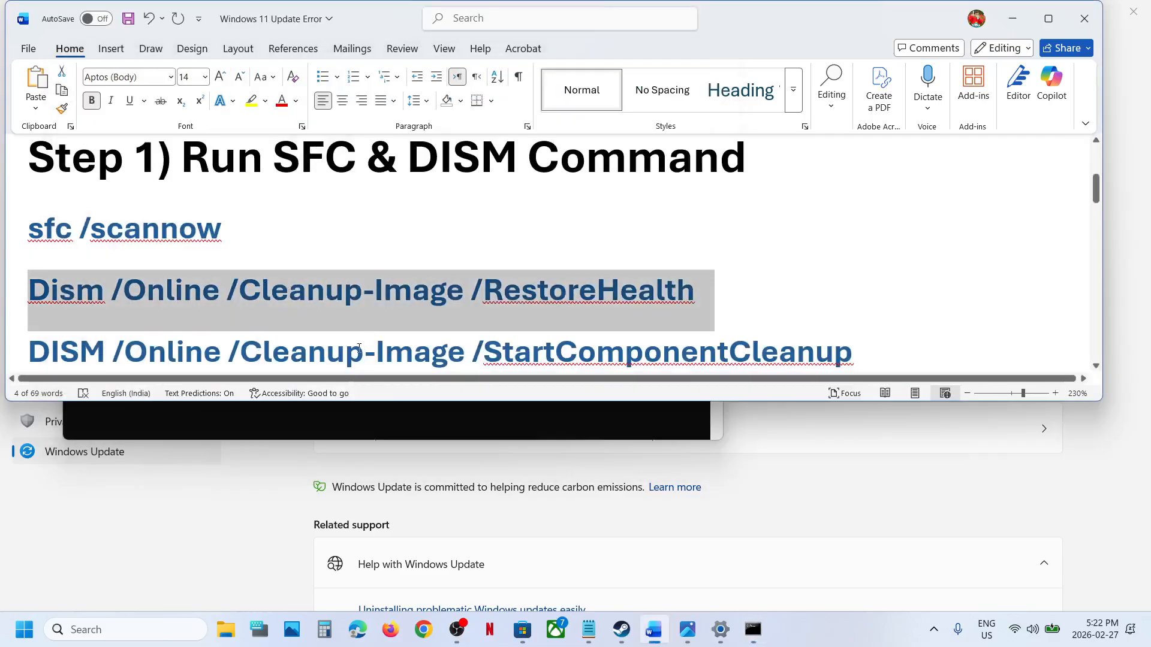
pyautogui.click(359, 348)
pyautogui.tripleClick(359, 348)
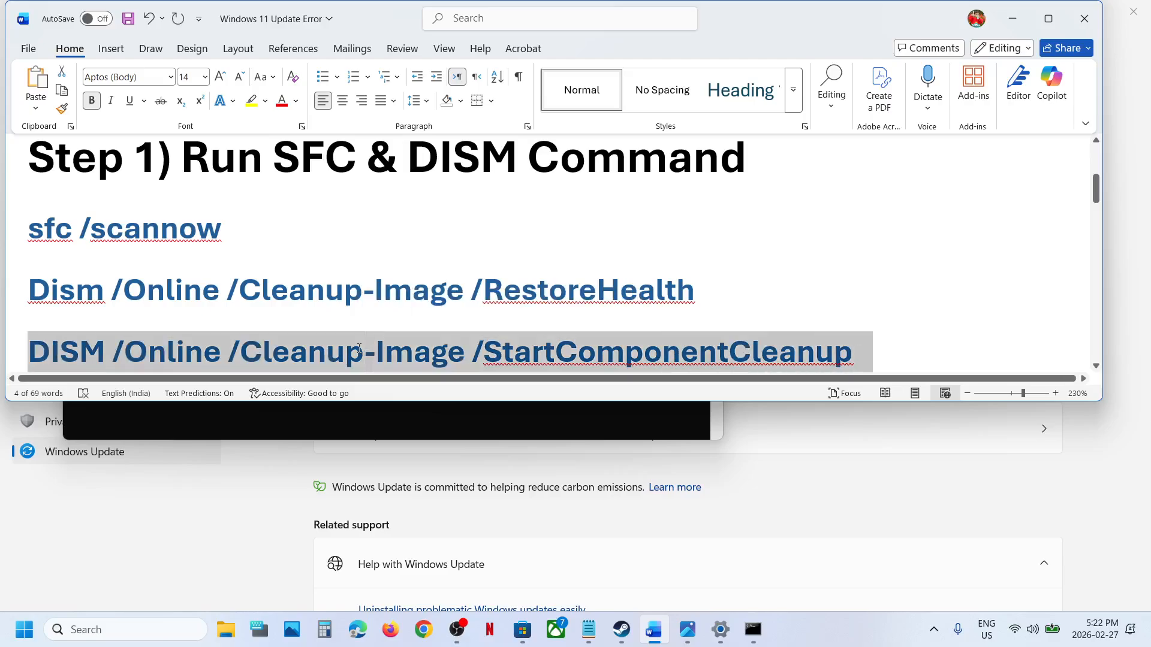
pyautogui.hotkey('alt', 'Tab')
pyautogui.hotkey('alt', 'Tab')
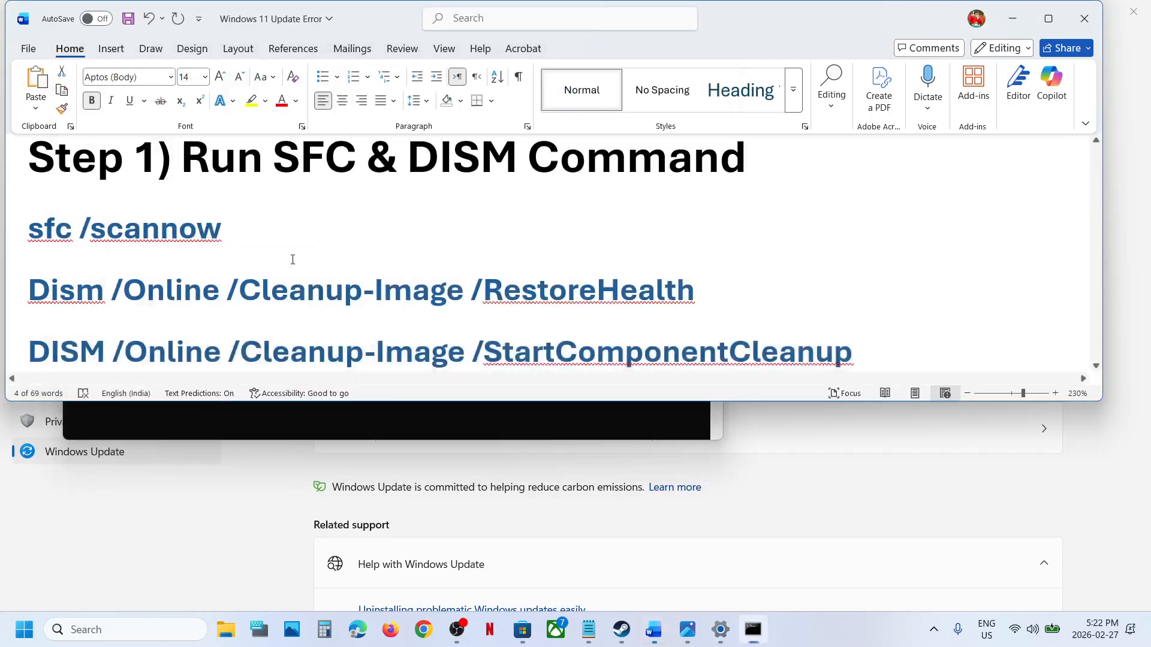
pyautogui.hotkey('alt', 'Tab')
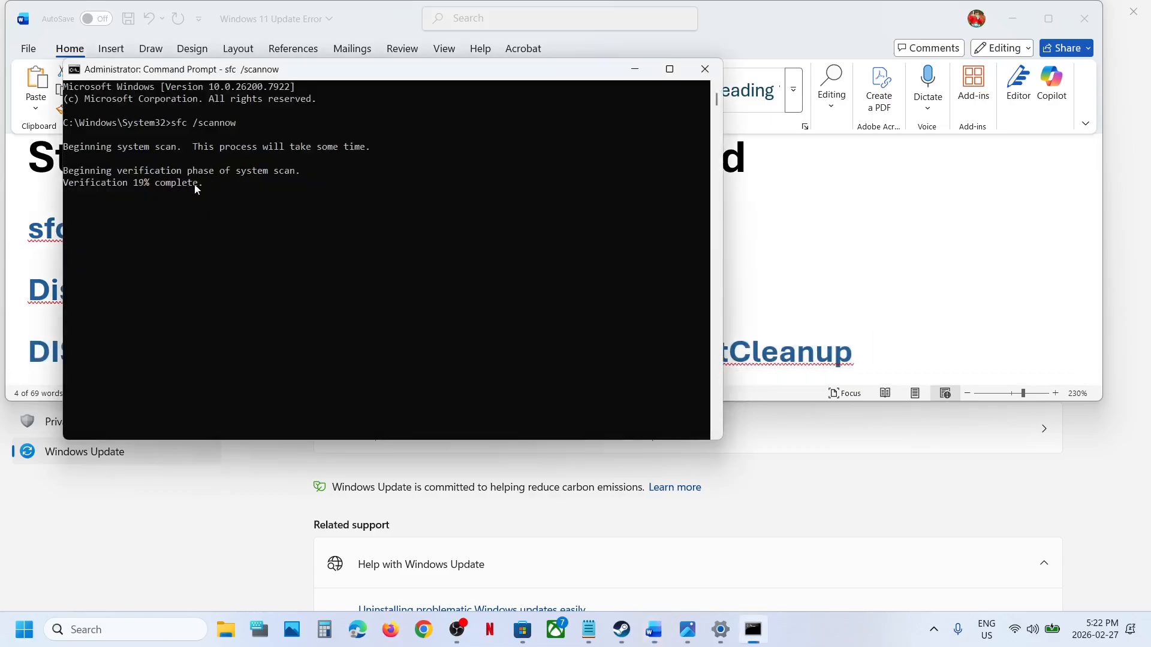
# Step: Bring up the computer's power options to view the Restart choice
pyautogui.click(63, 558)
pyautogui.click(24, 629)
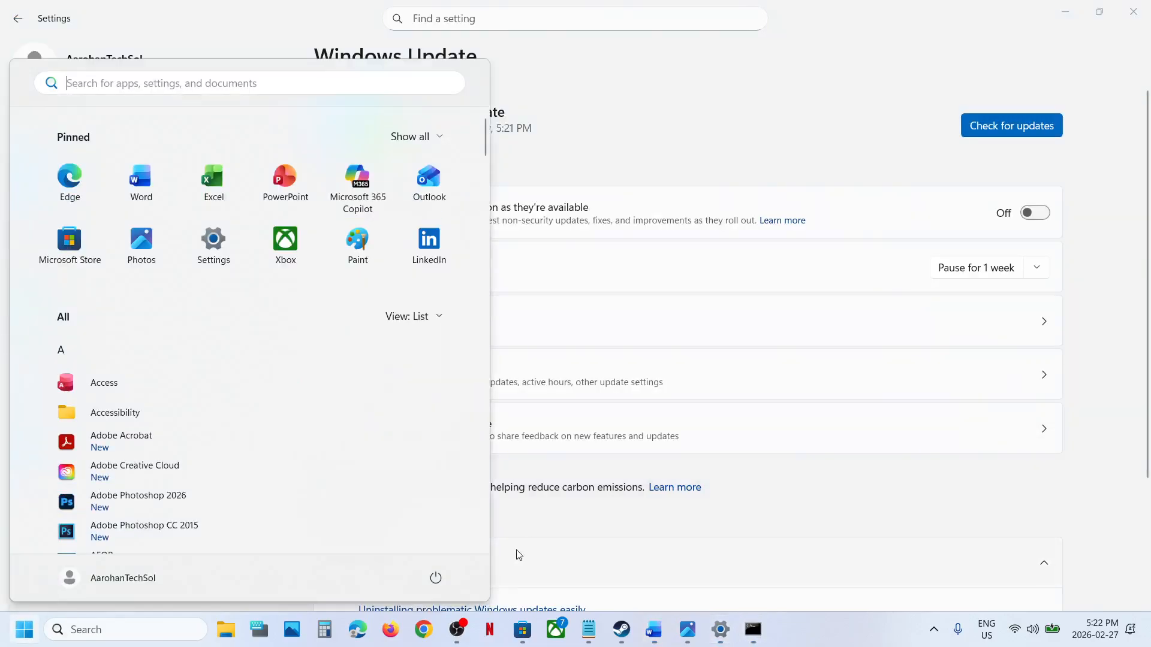
pyautogui.click(437, 579)
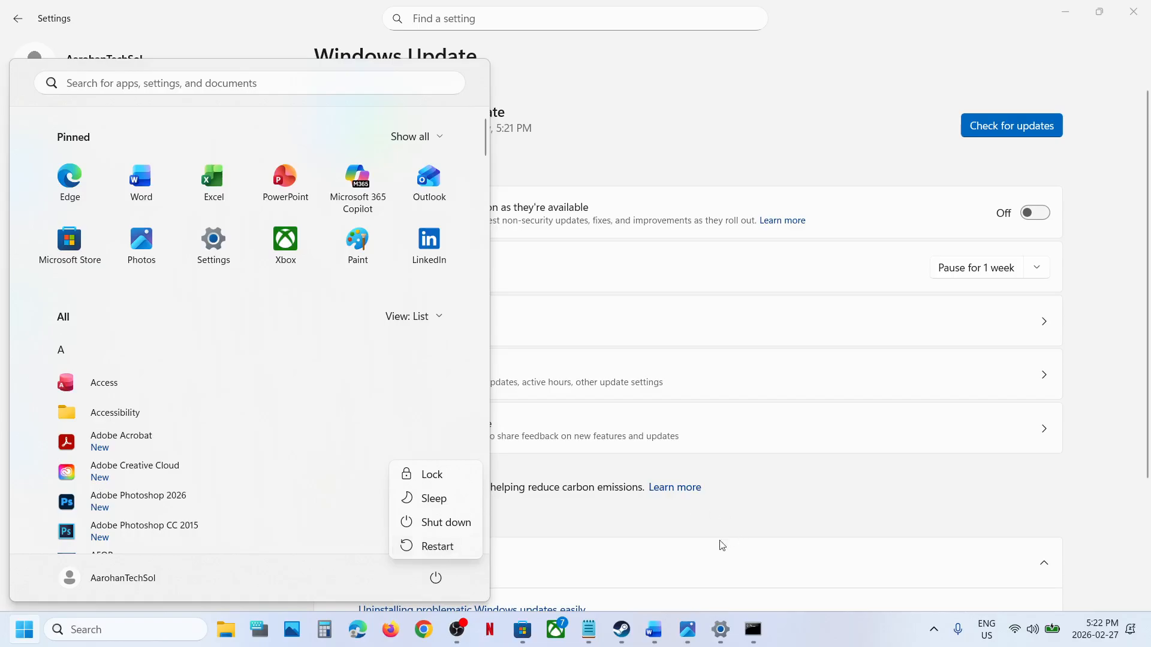
# Step: Switch to the Word document, go to Step 4 and open the Microsoft Update Catalog link
pyautogui.click(653, 630)
pyautogui.scroll(-10, 507, 261)
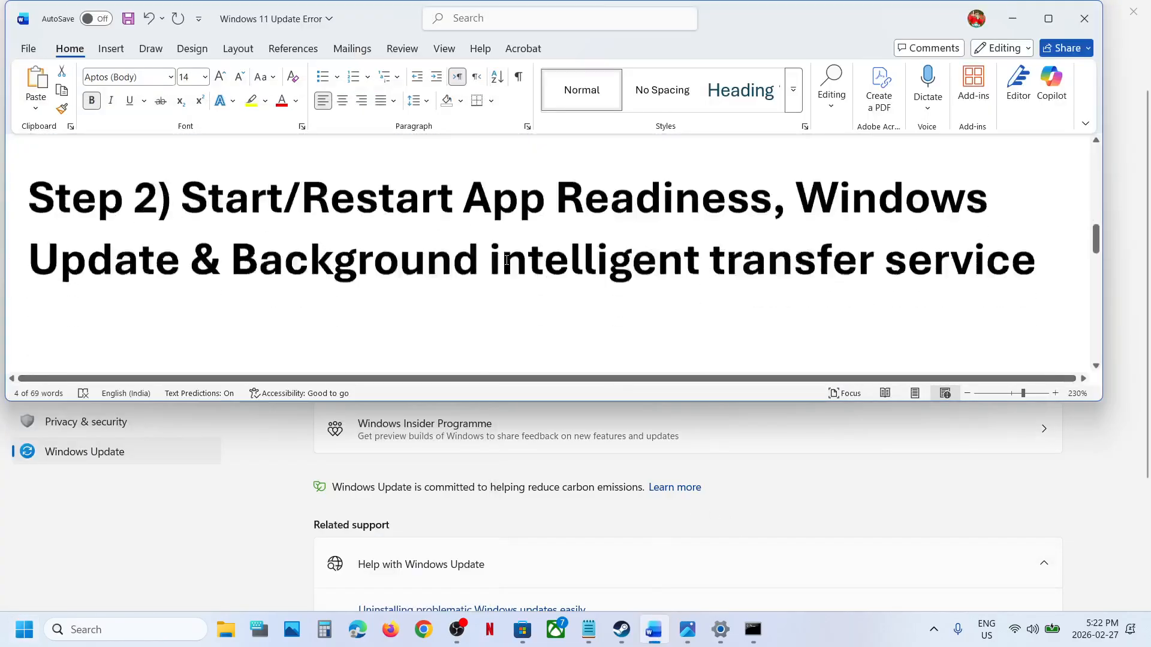
pyautogui.scroll(-3, 507, 260)
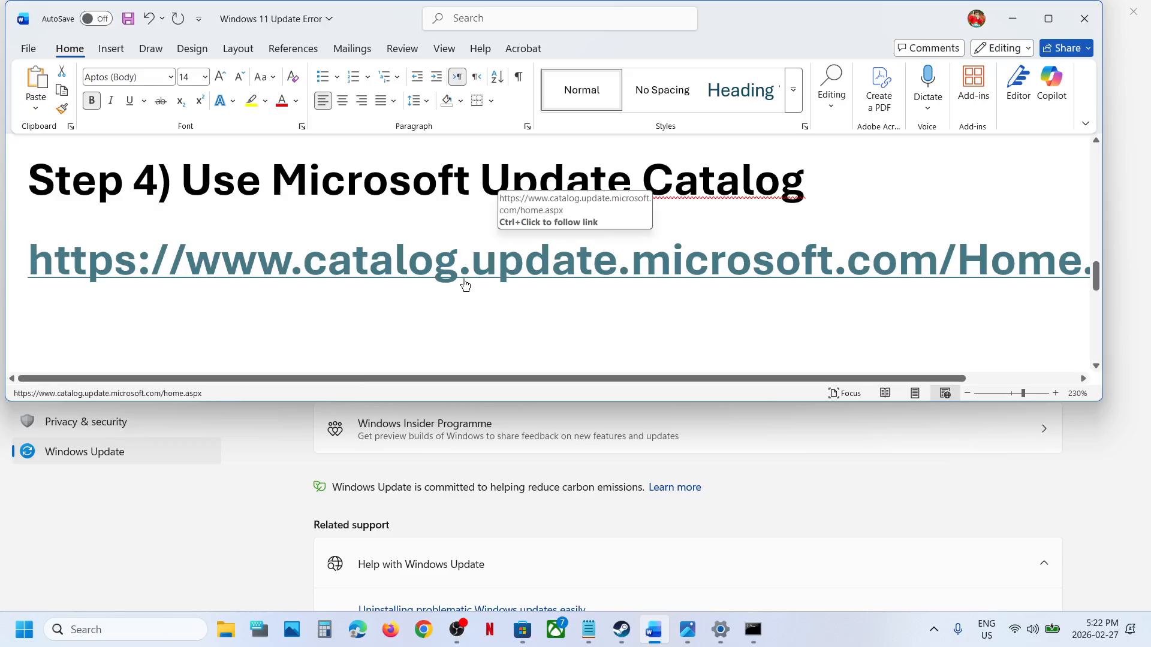
pyautogui.keyDown('ctrl'); pyautogui.click(464, 277); pyautogui.keyUp('ctrl')
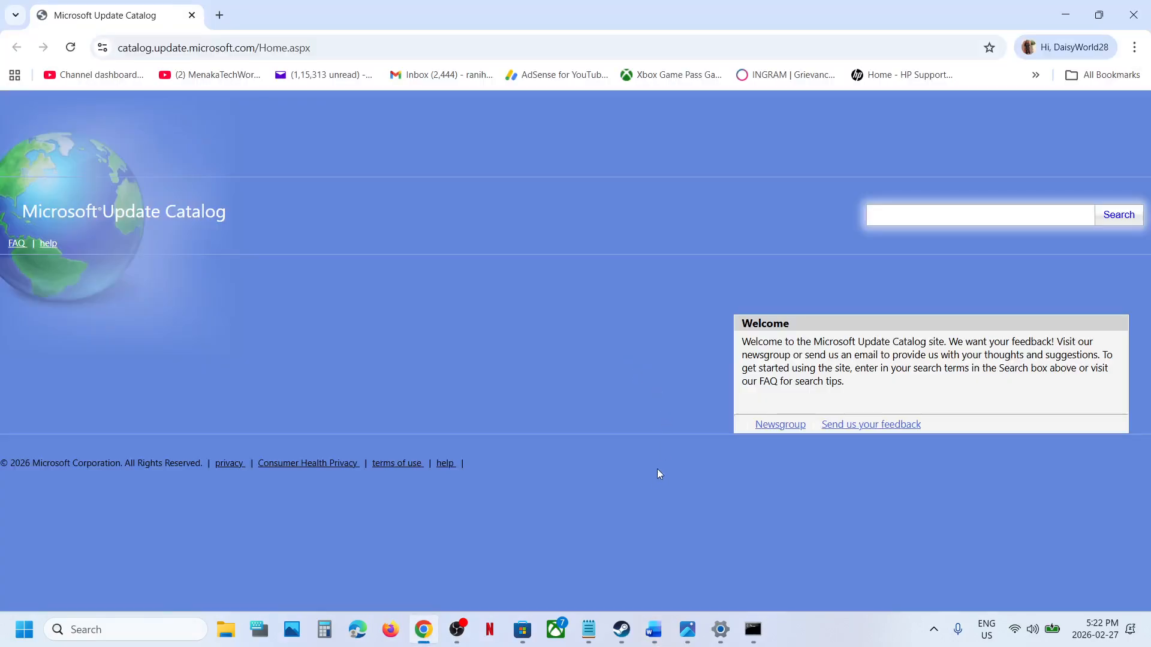
# Step: Copy the number KB5077241 from the Windows Update history in Settings and search for it in the Microsoft Update Catalog
pyautogui.click(720, 629)
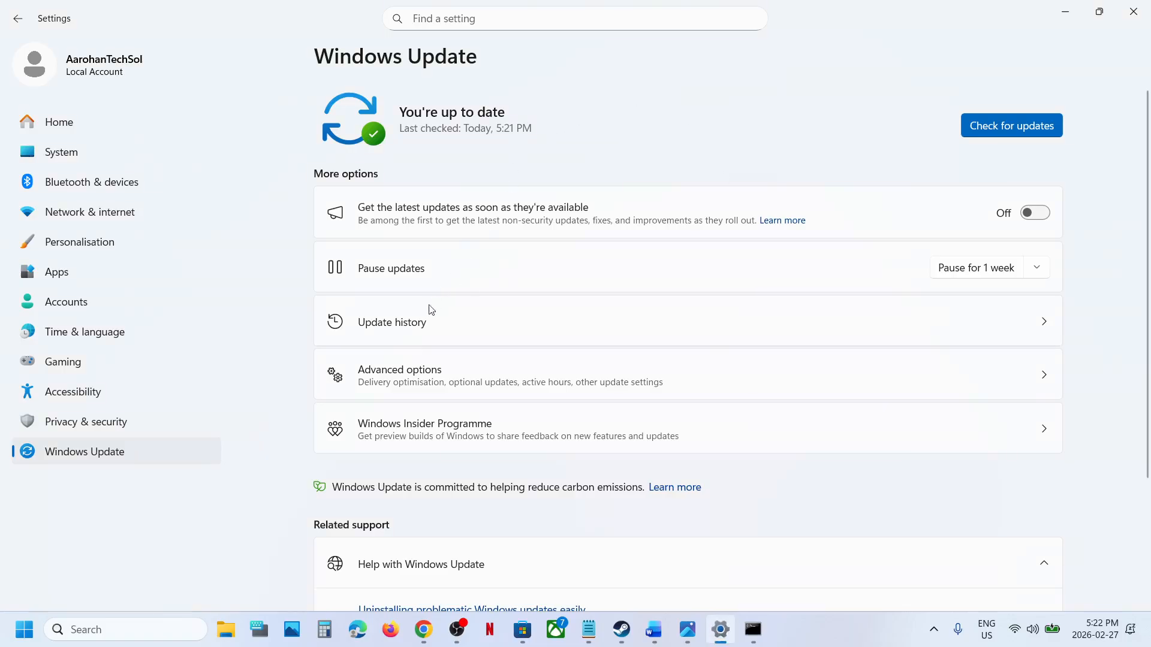
pyautogui.click(414, 331)
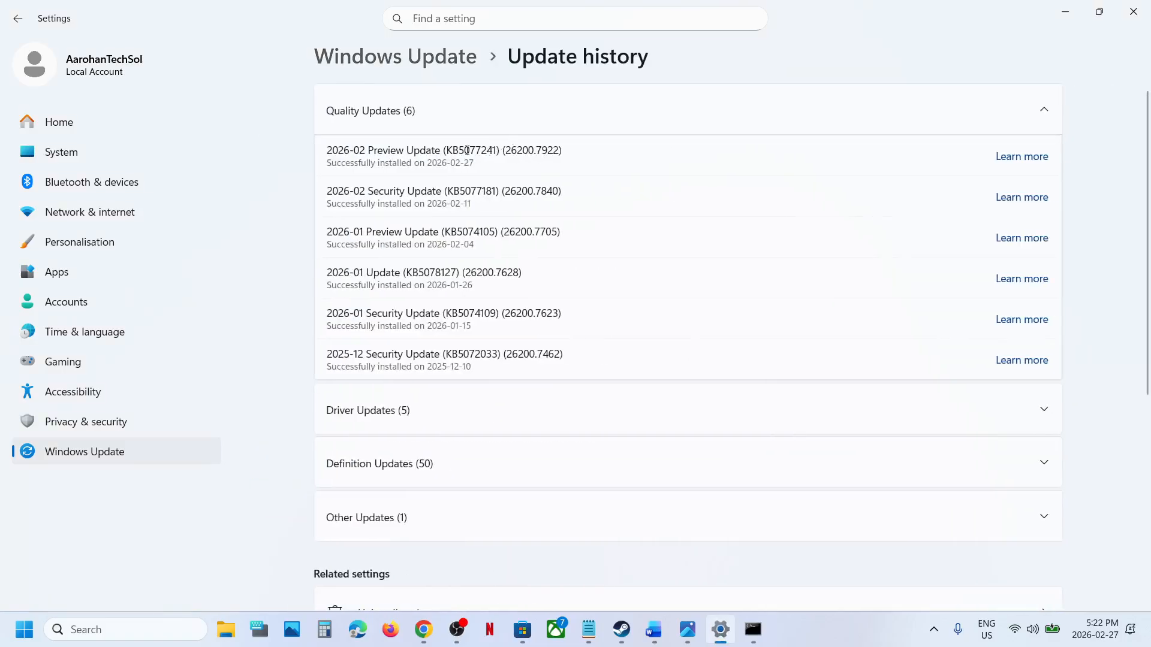
pyautogui.doubleClick(467, 151)
pyautogui.hotkey('ctrl', 'c')
pyautogui.hotkey('alt', 'Tab')
pyautogui.click(911, 215)
pyautogui.hotkey('ctrl', 'v')
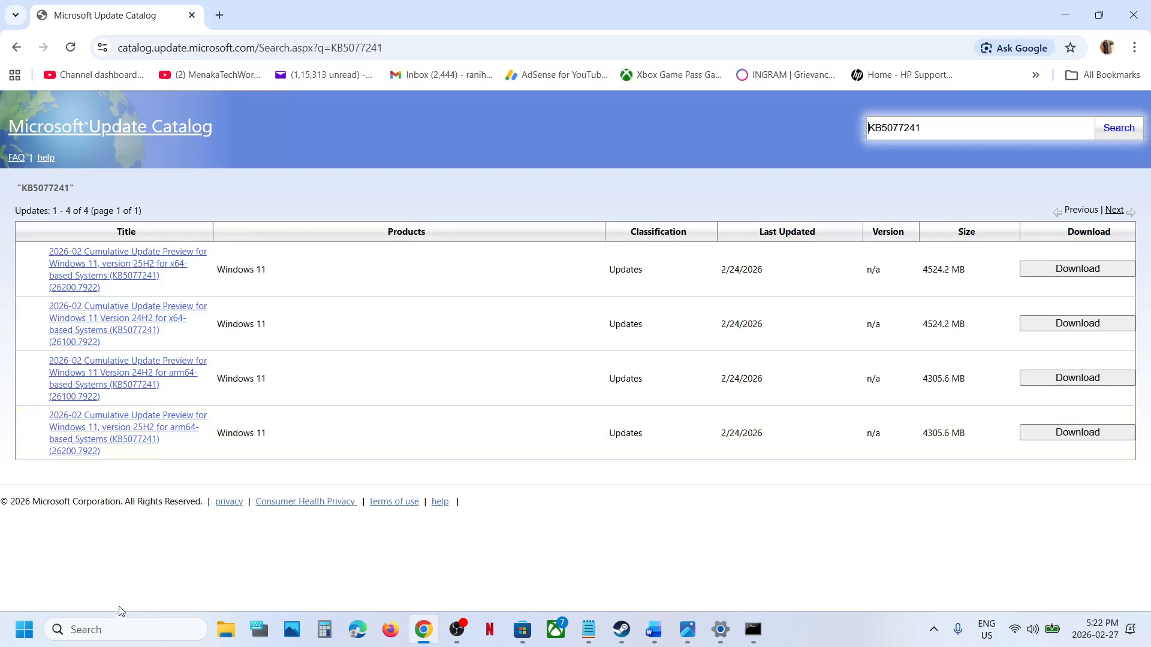
# Step: Run winver to check the installed Windows version, and close the About Windows dialog
pyautogui.click(104, 632)
pyautogui.write('wi')
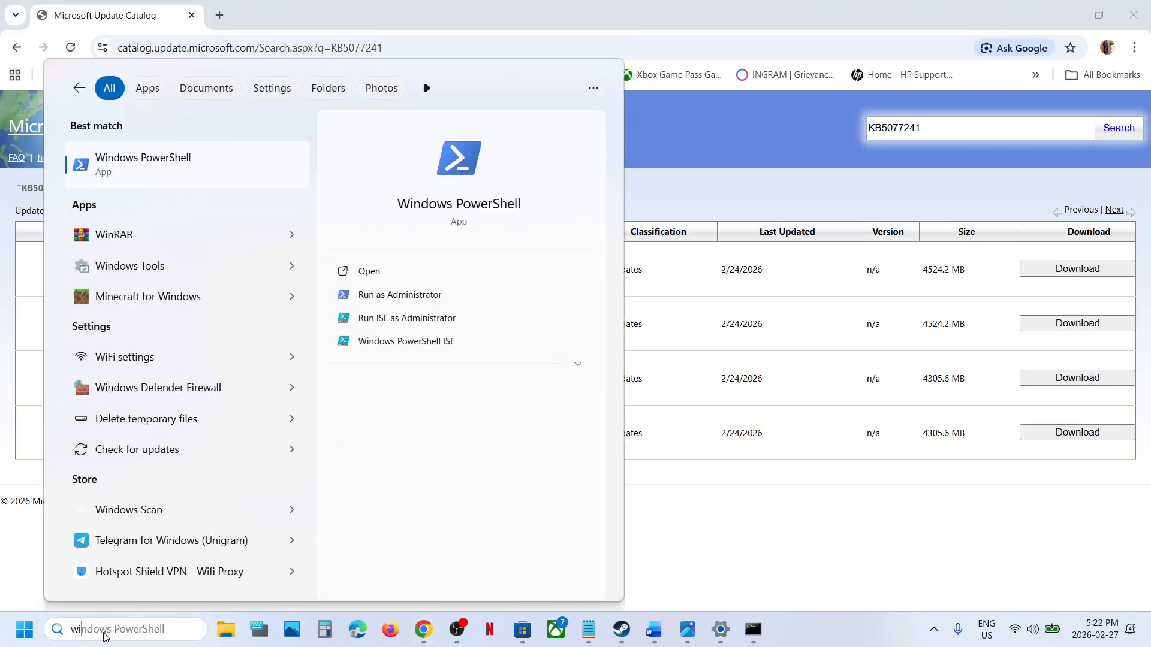
pyautogui.write('nver')
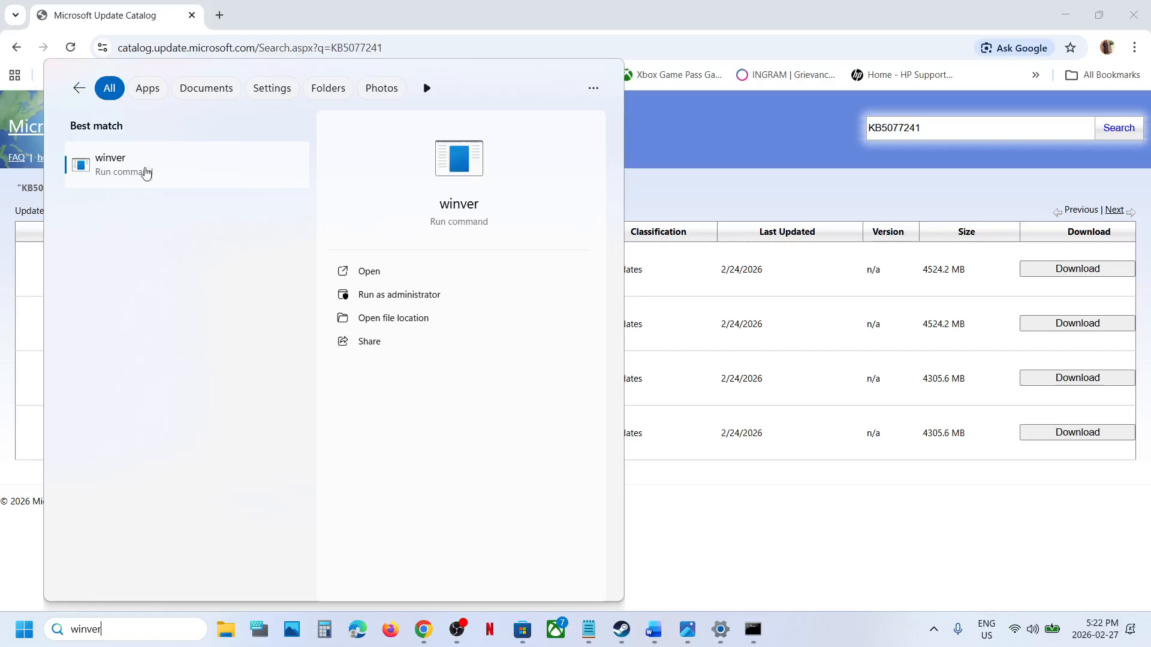
pyautogui.click(140, 157)
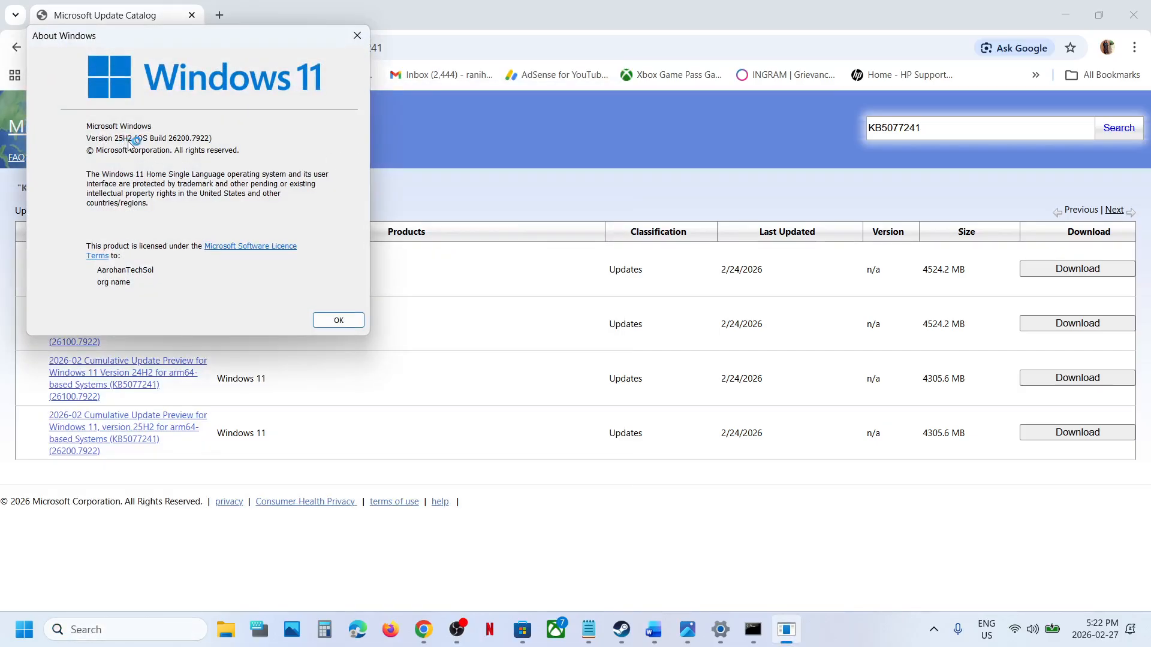
pyautogui.click(365, 37)
# Step: Check the system type on the System About page in Settings, and close Settings
pyautogui.hotkey('alt', 'Tab')
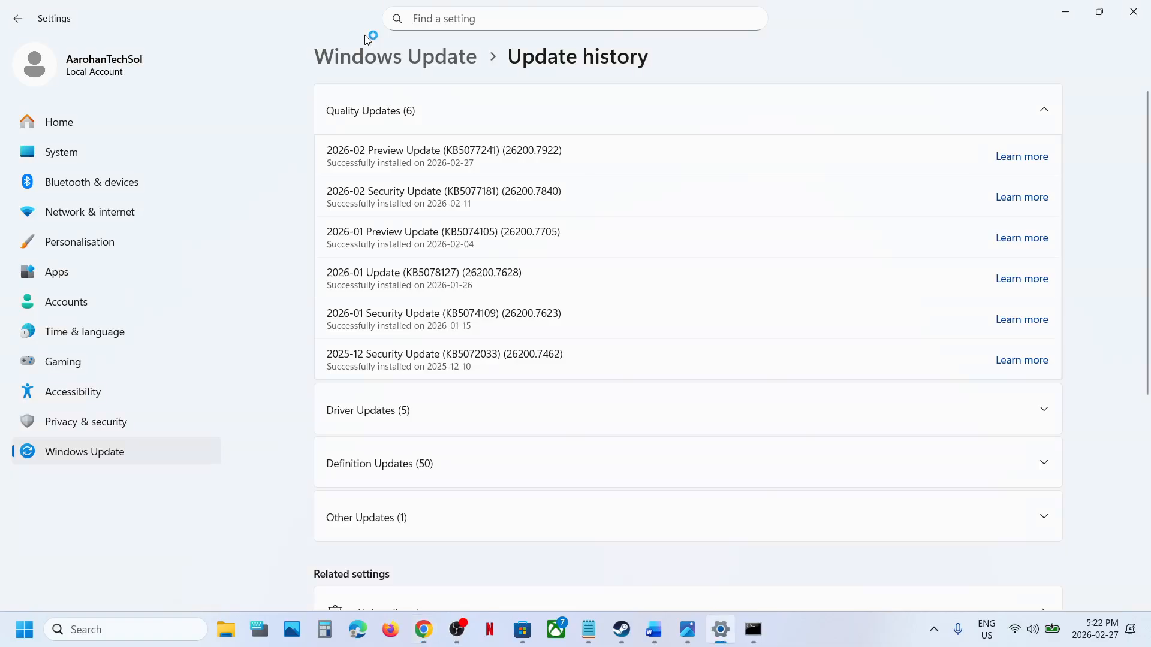
pyautogui.scroll(-10, 547, 388)
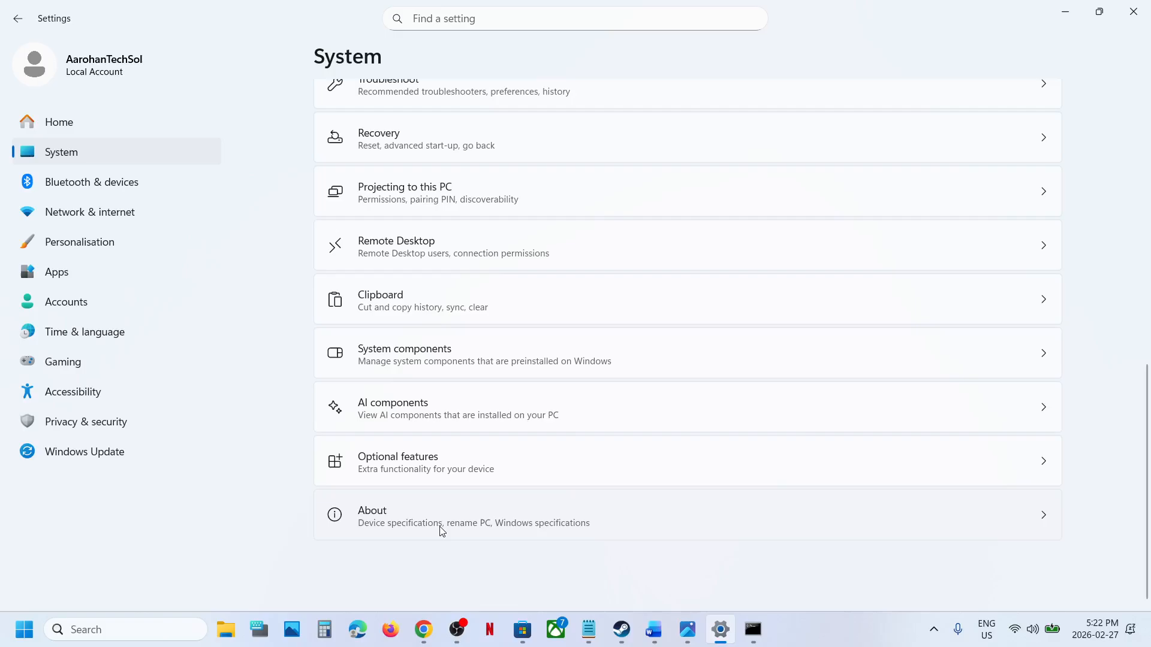
pyautogui.click(456, 516)
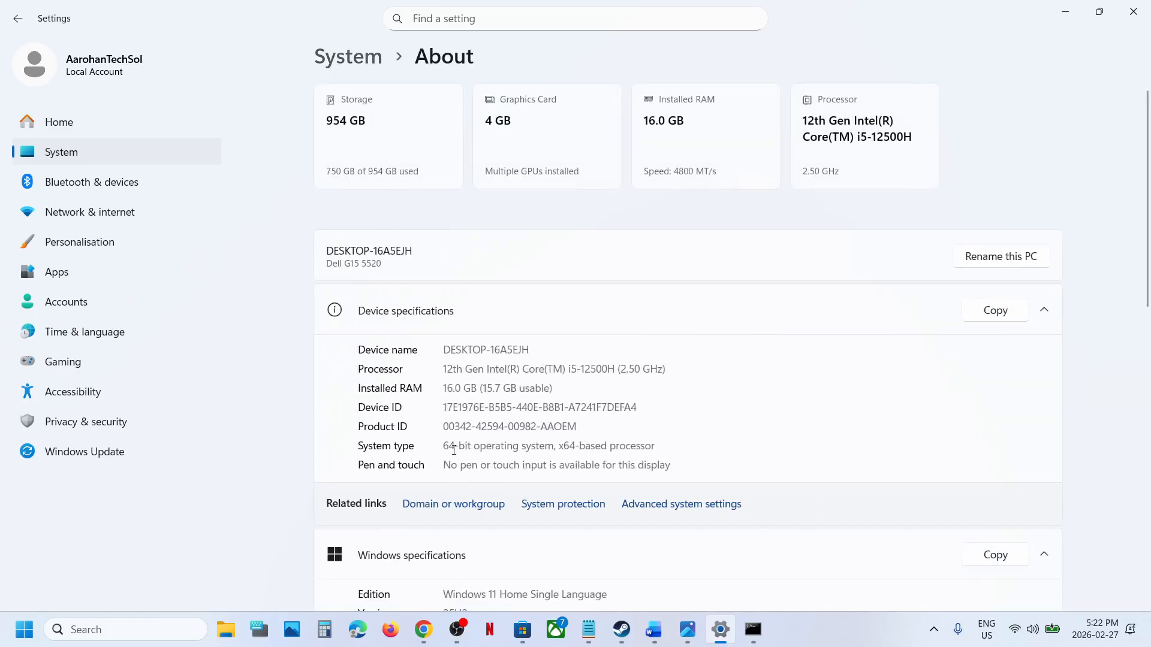
pyautogui.moveTo(454, 450); pyautogui.dragTo(696, 434)
pyautogui.click(1136, 17)
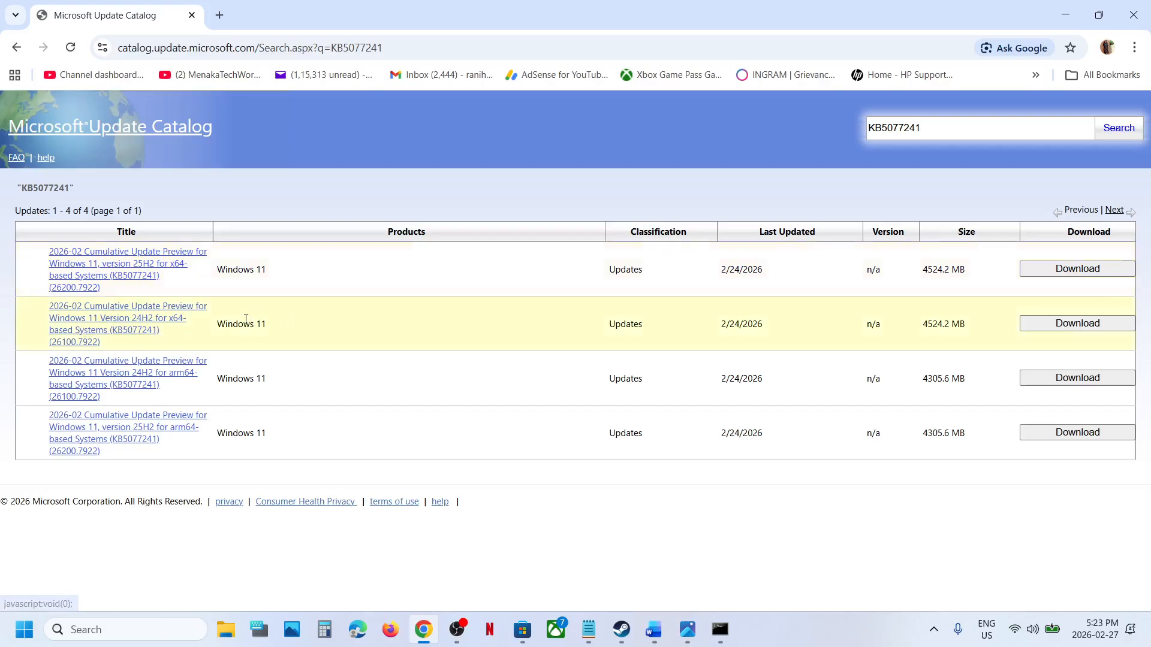
# Step: Download the windows11.0-kb5077241-x64 .msu file for Windows 11 version 25H2 x64 and show the recent download history
pyautogui.click(1070, 269)
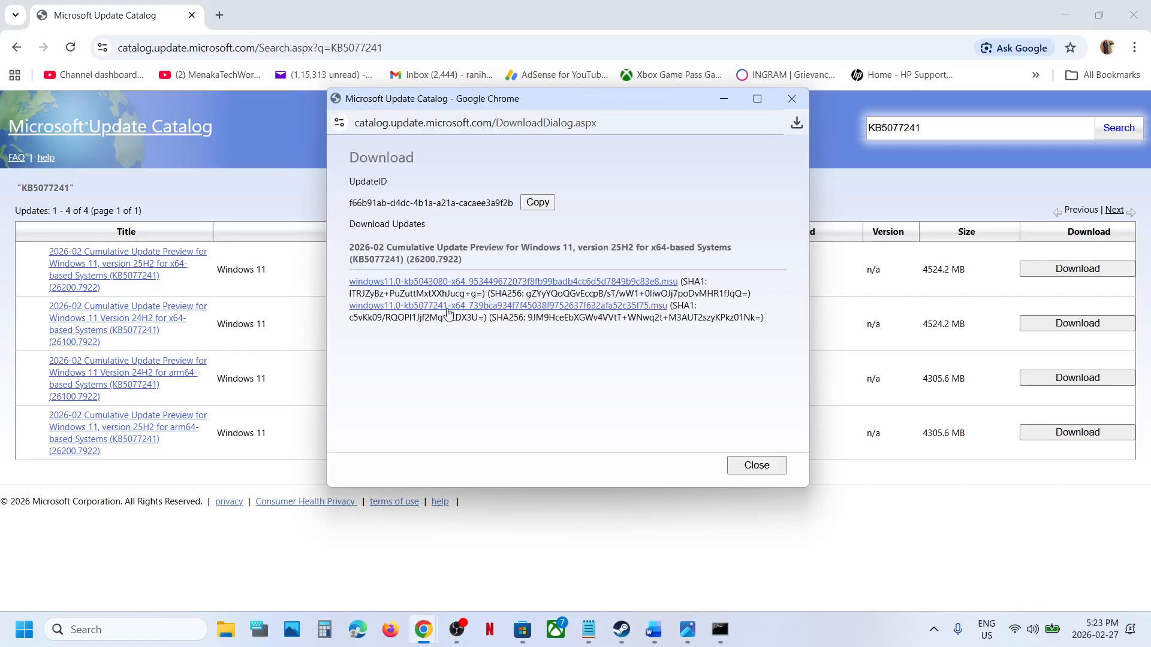
pyautogui.click(437, 307)
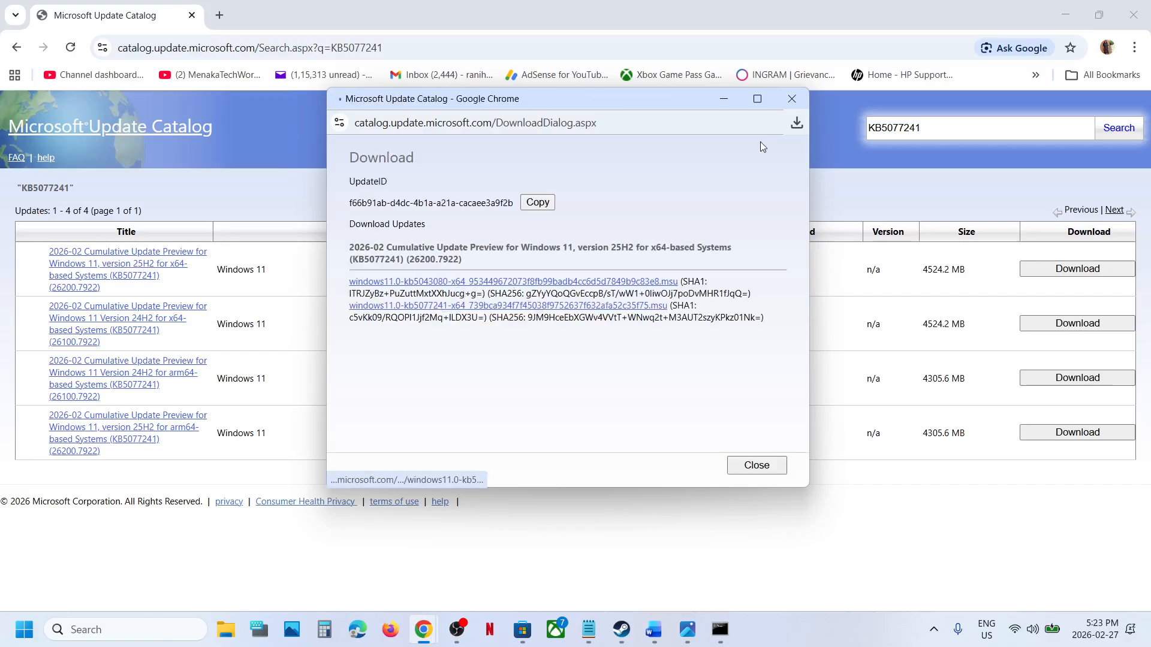
pyautogui.click(796, 123)
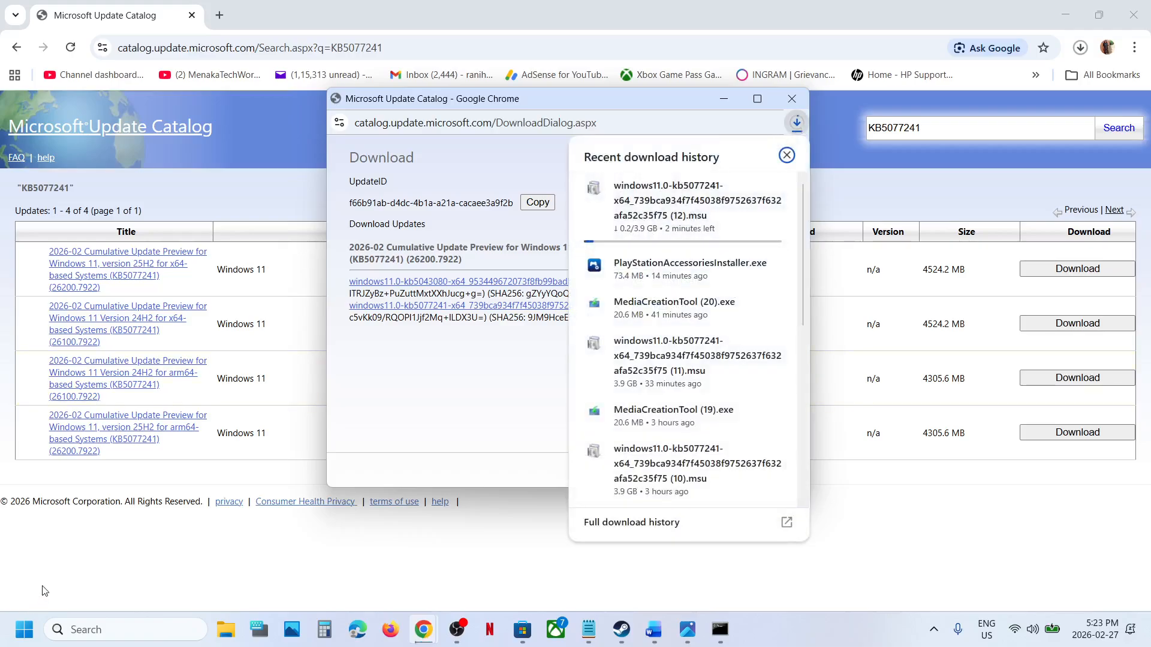
# Step: View the computer's restart options from the Start menu and dismiss them without restarting
pyautogui.click(66, 570)
pyautogui.click(24, 630)
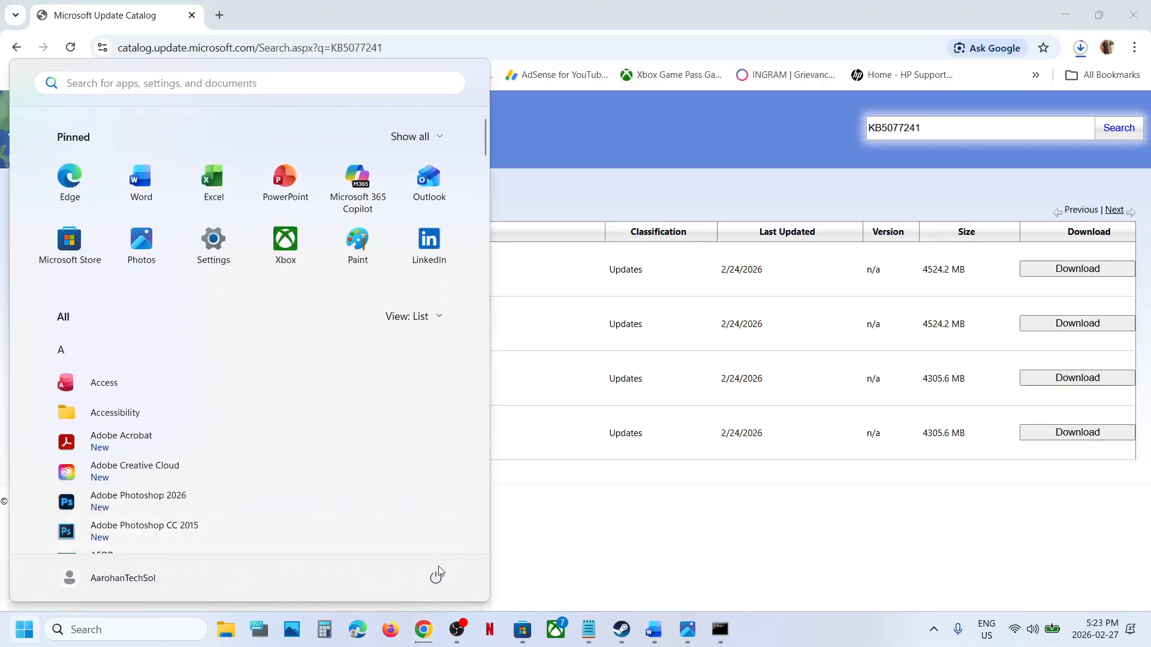
pyautogui.click(436, 577)
pyautogui.click(658, 515)
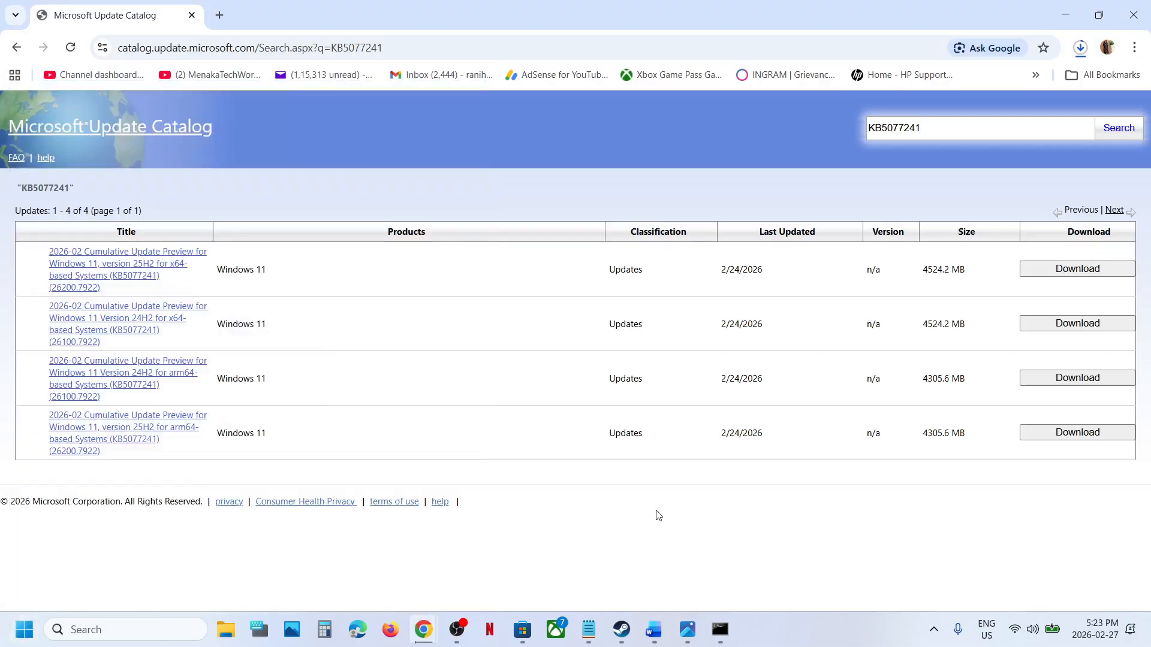
# Step: Open Settings and go through Windows Update's advanced options to the Recovery page
pyautogui.press('super+i')
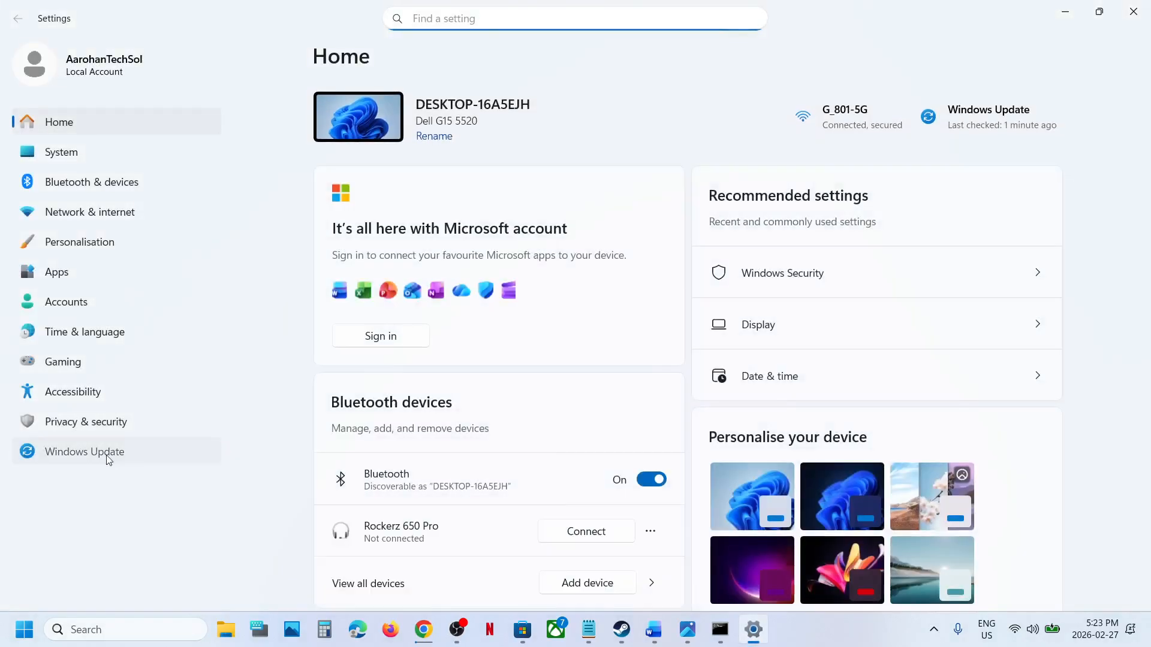
pyautogui.click(141, 455)
pyautogui.click(451, 384)
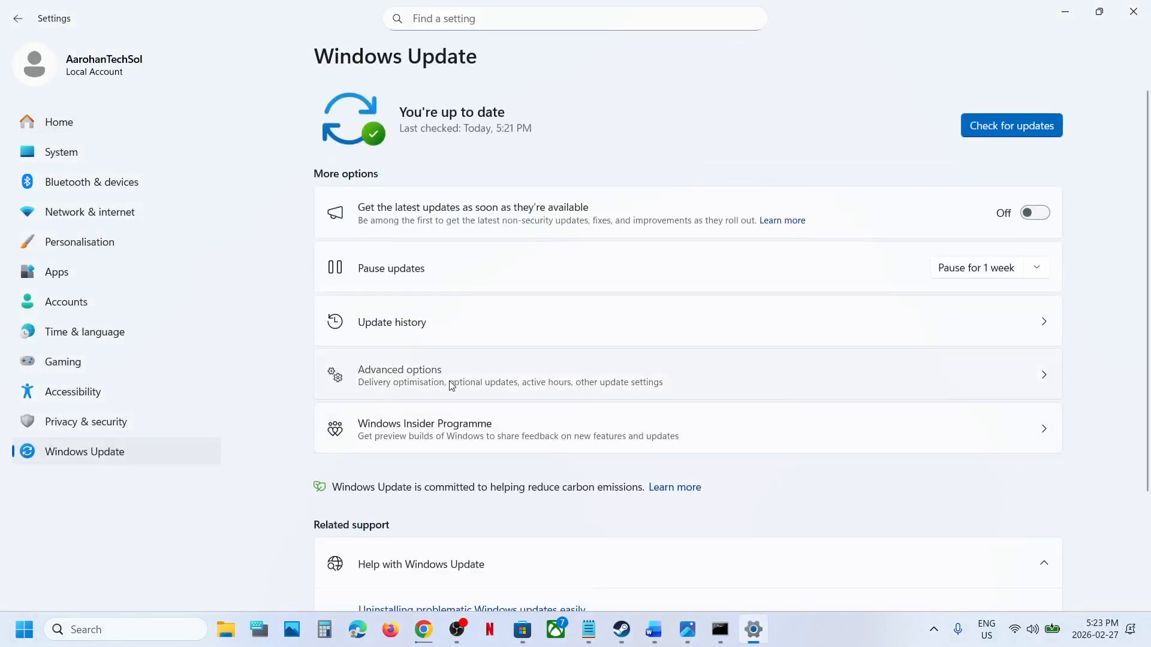
pyautogui.scroll(-3, 450, 400)
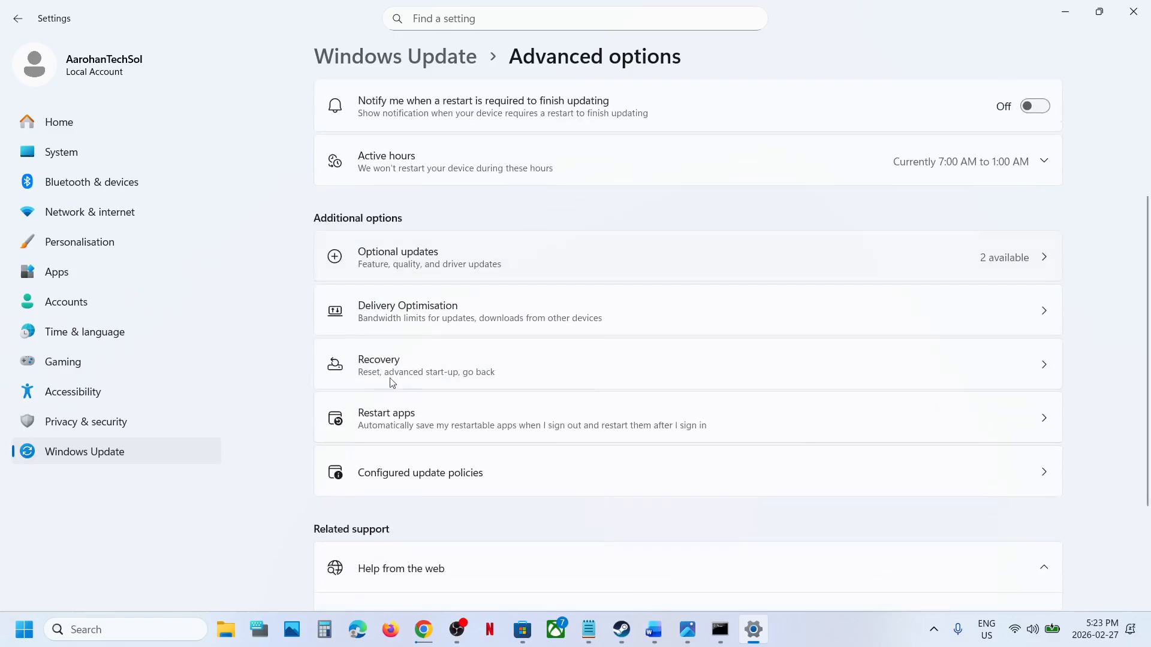
pyautogui.click(424, 376)
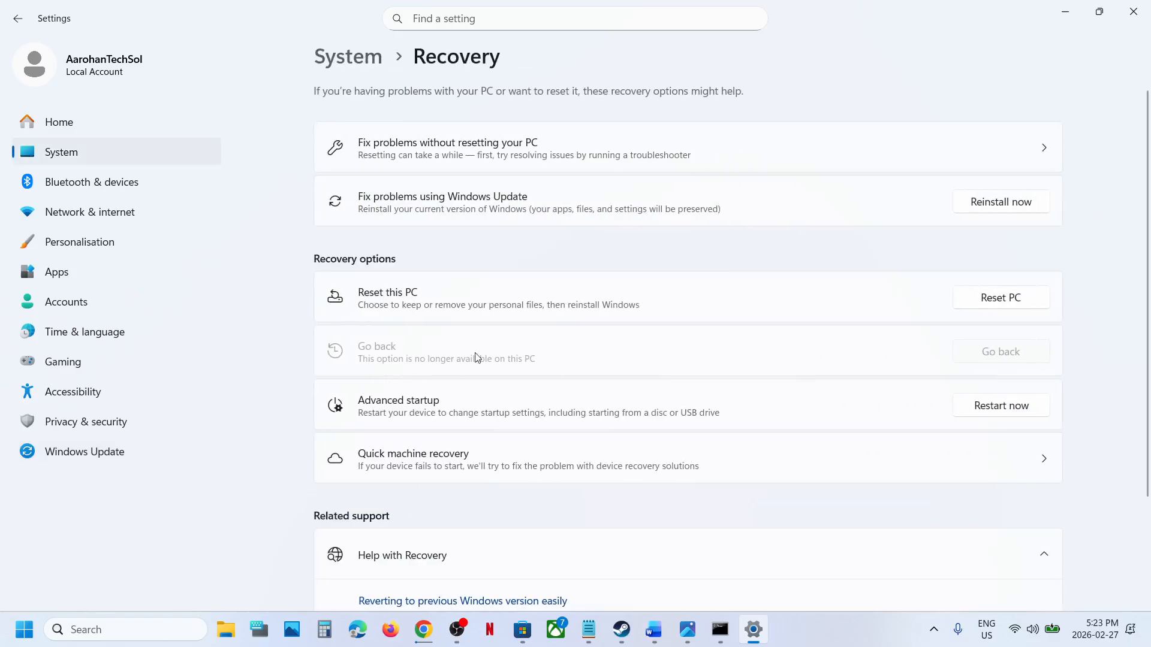
pyautogui.scroll(-1, 477, 358)
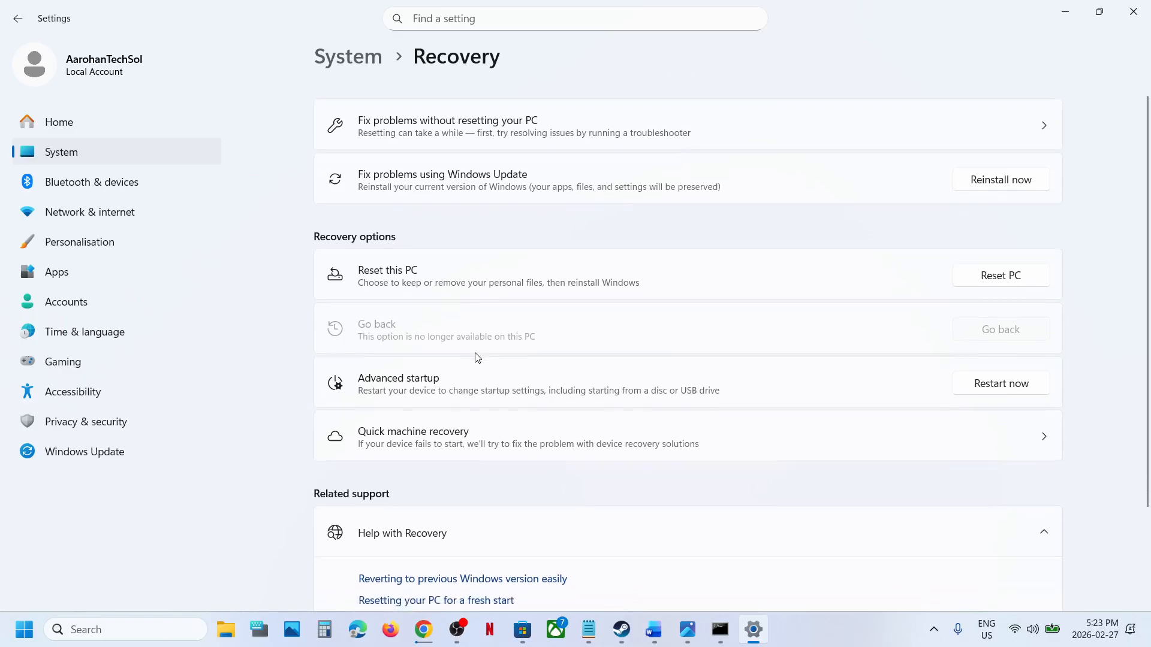
# Step: Switch to the Word document of fixes and follow the Step 6 Media Creation Tool link to Microsoft's Windows 11 download page
pyautogui.scroll(1, 476, 358)
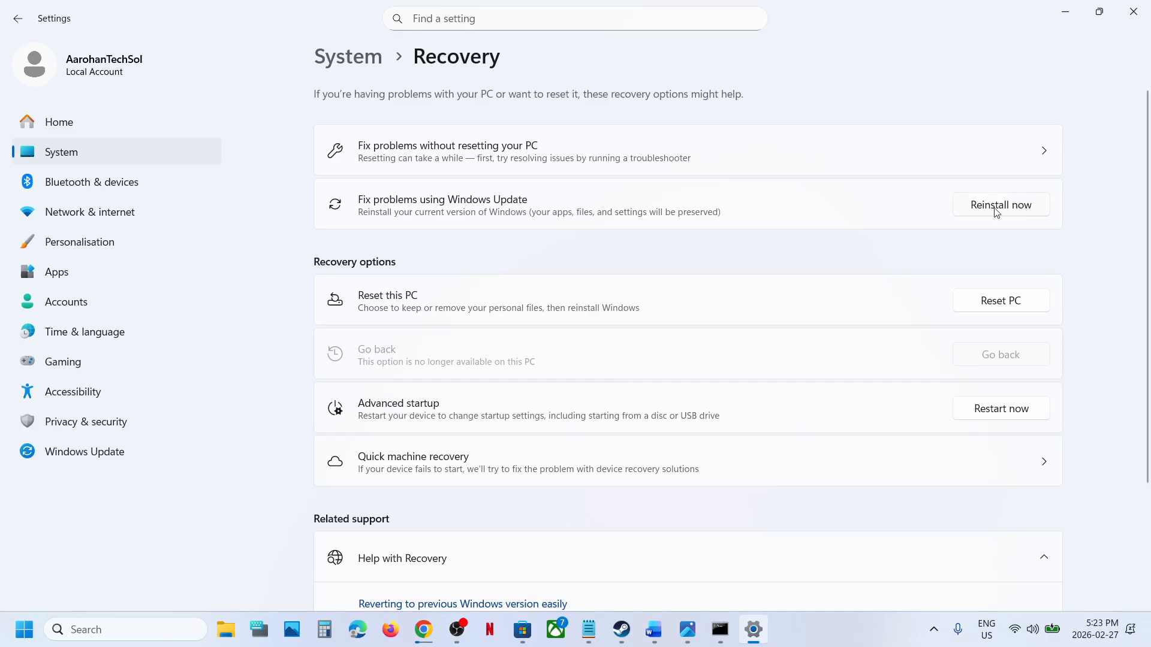
pyautogui.click(654, 629)
pyautogui.scroll(-5, 447, 260)
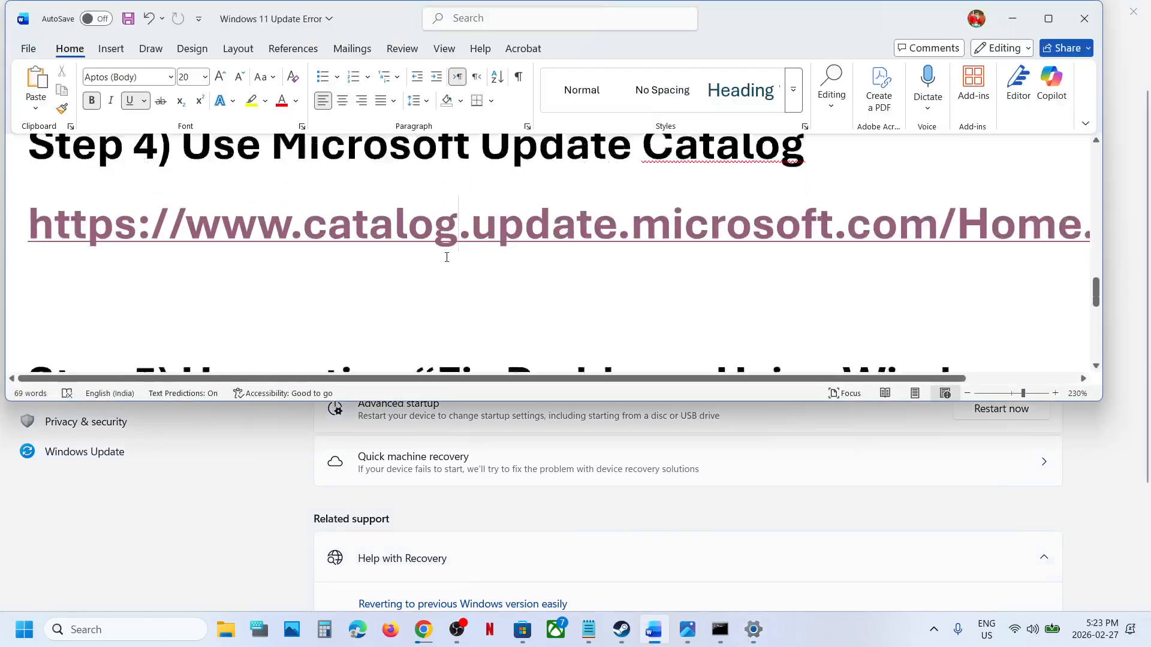
pyautogui.scroll(2, 416, 236)
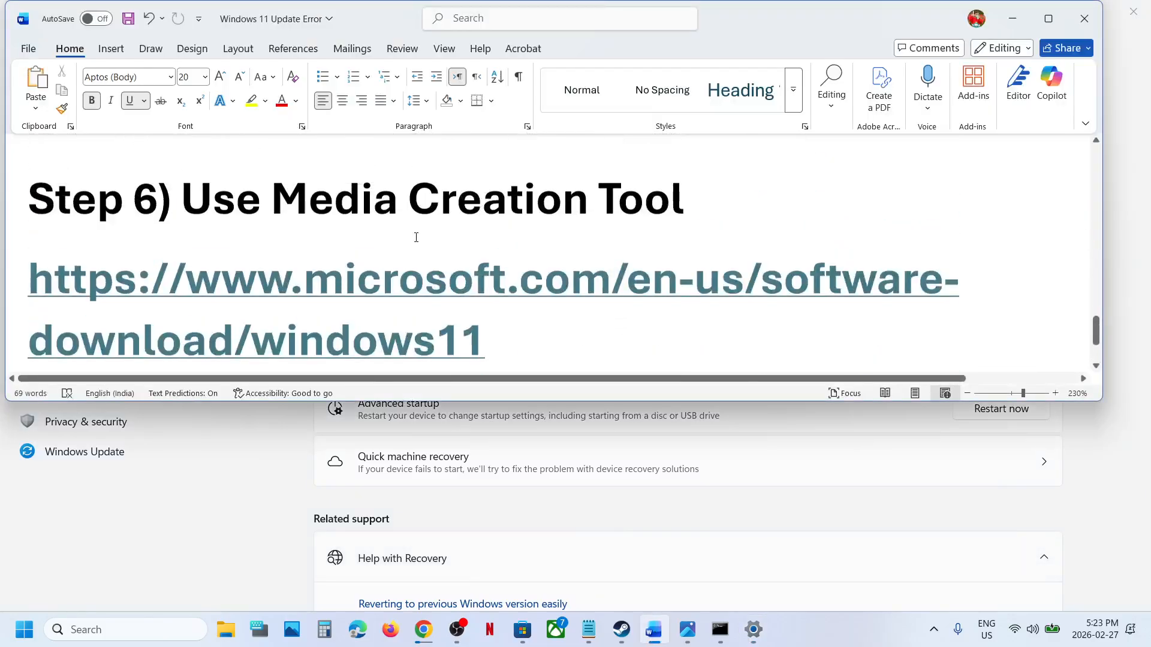
pyautogui.keyDown('ctrl'); pyautogui.click(365, 298); pyautogui.keyUp('ctrl')
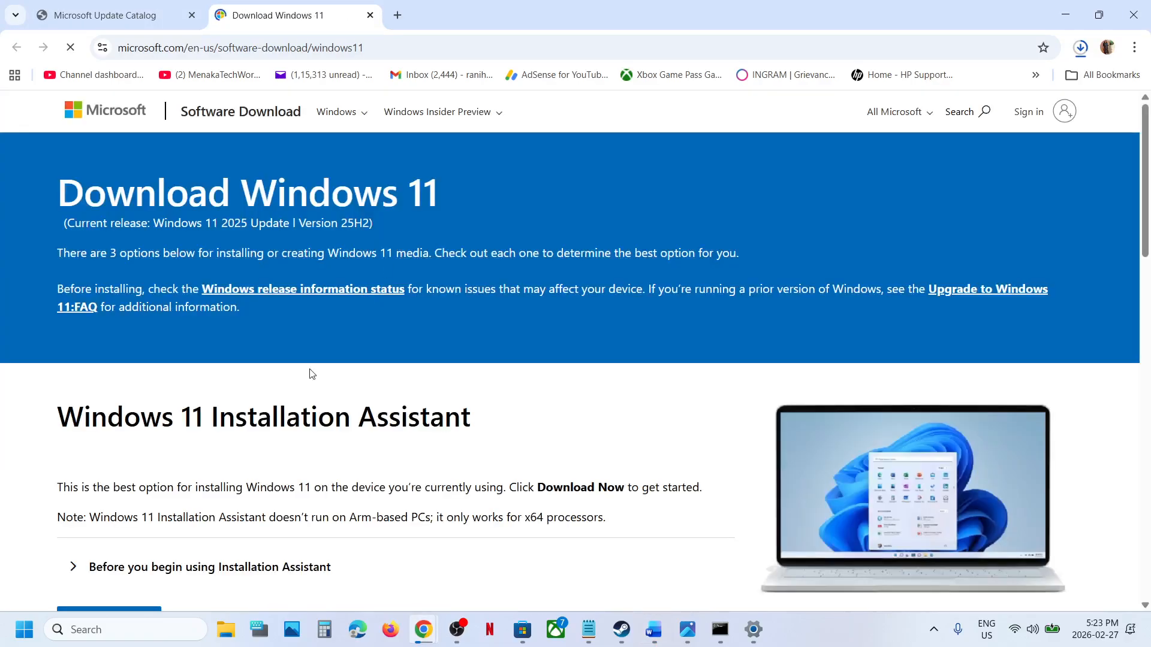
# Step: Download the Media Creation Tool from the Create Windows 11 Installation Media section and show the recent download history
pyautogui.scroll(-4, 309, 373)
pyautogui.scroll(-3, 312, 374)
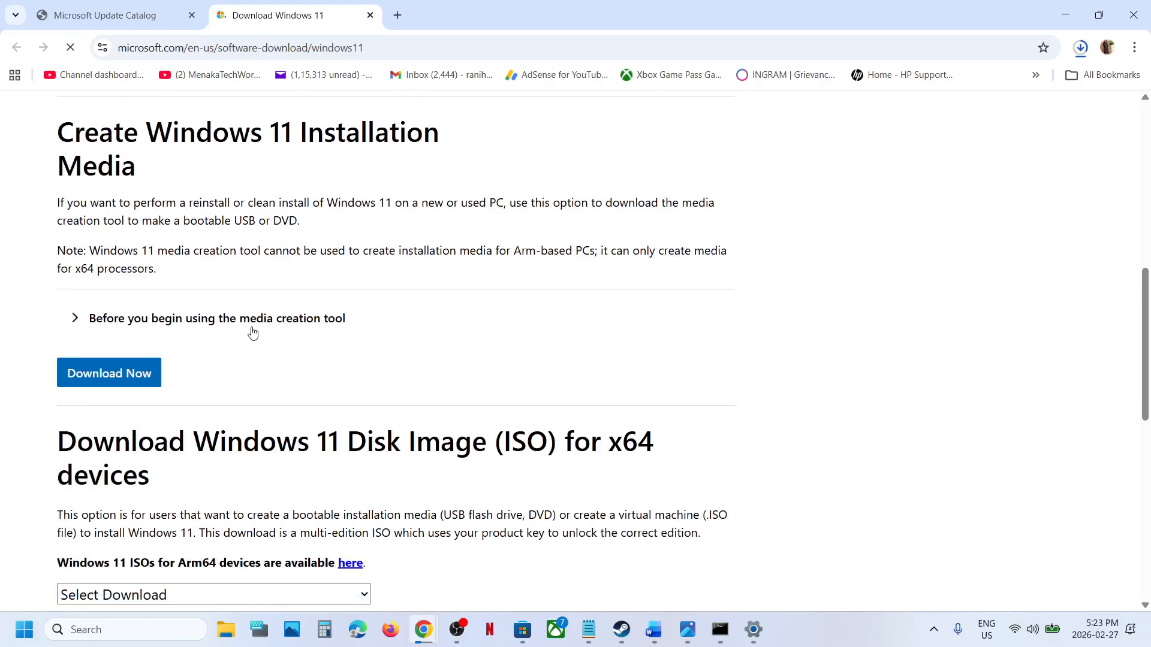
pyautogui.click(119, 380)
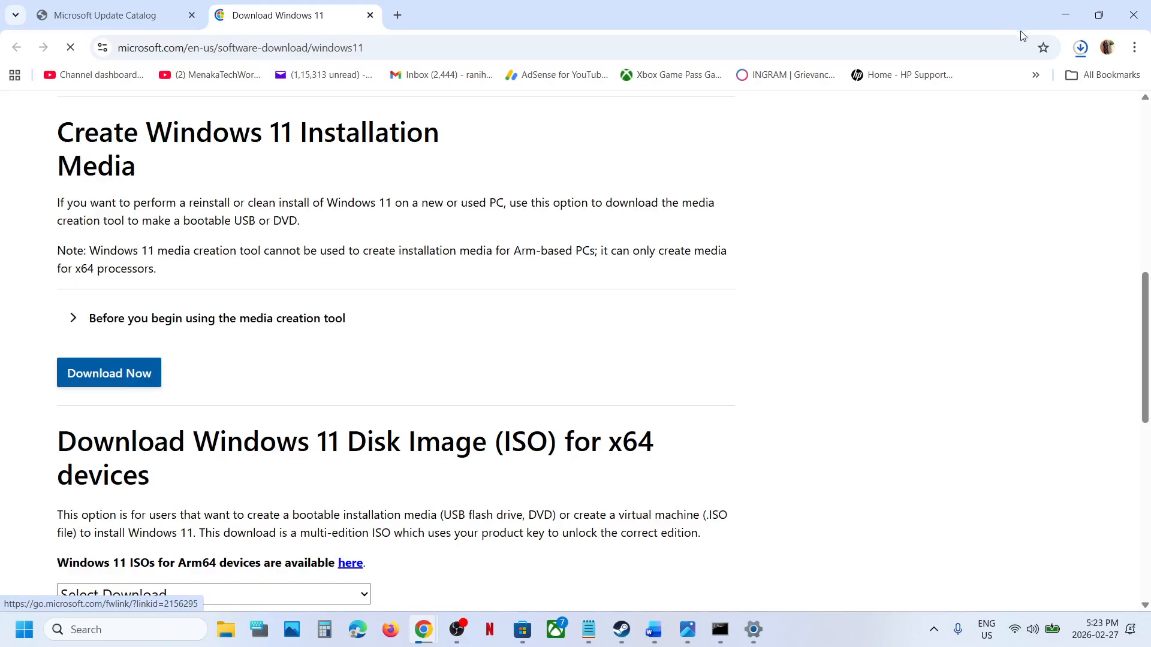
pyautogui.click(1083, 49)
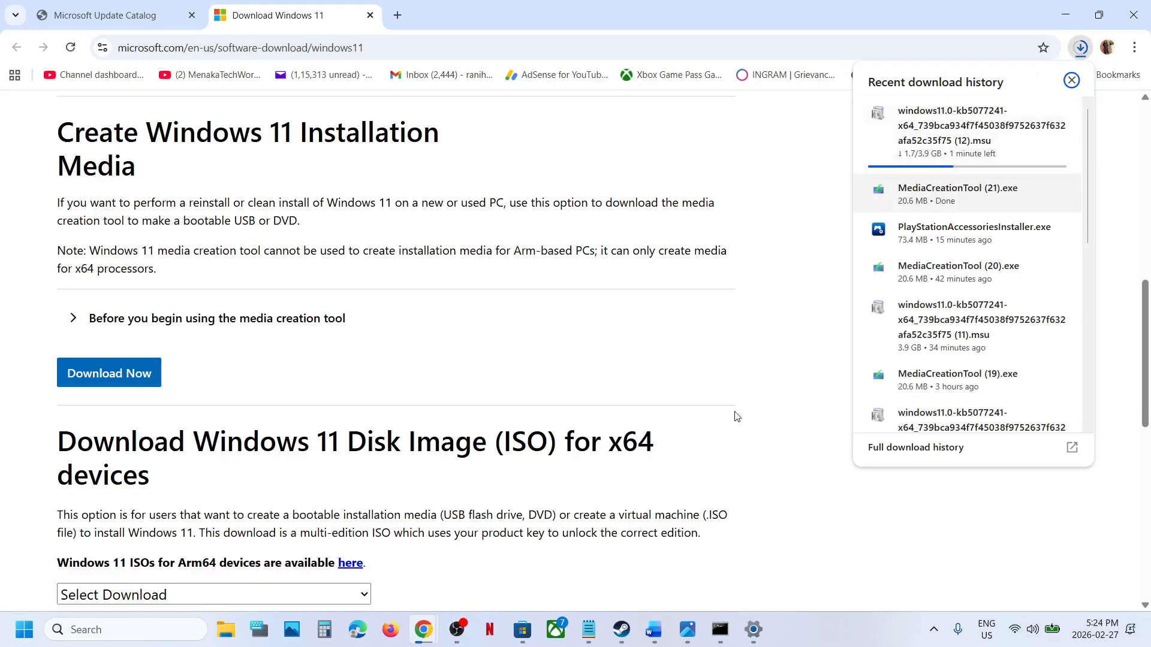
# Step: Switch to the Photos app and view screenshots 1.png to 7.png on creating a Windows 11 ISO file with the Media Creation Tool
pyautogui.click(688, 629)
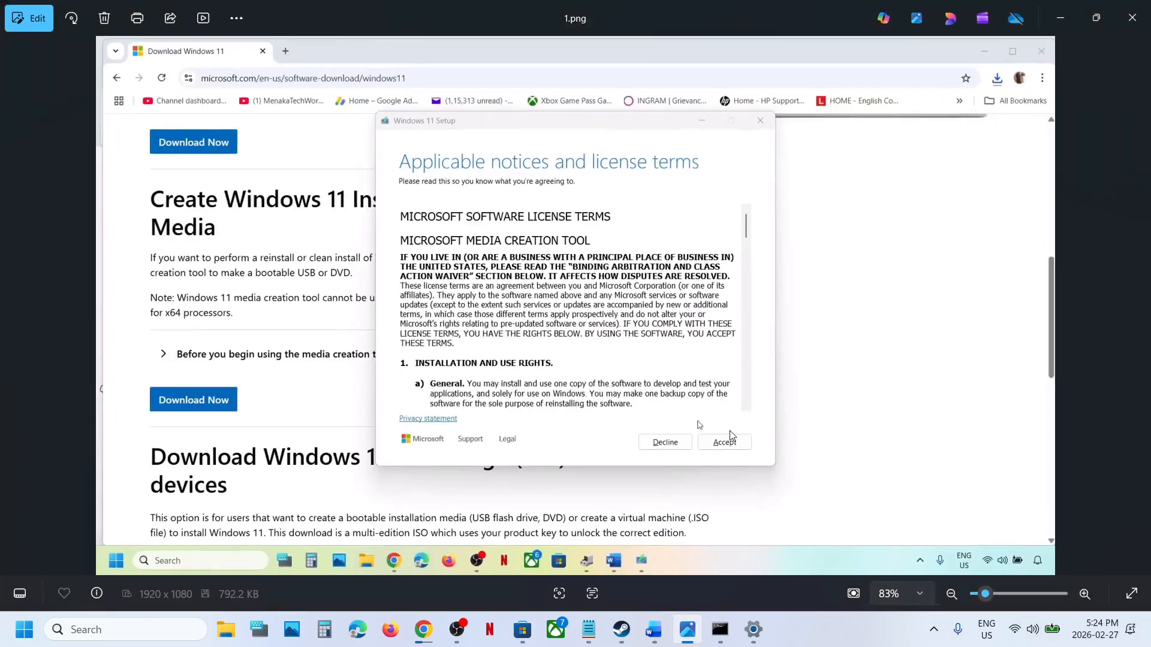
pyautogui.press('Right')
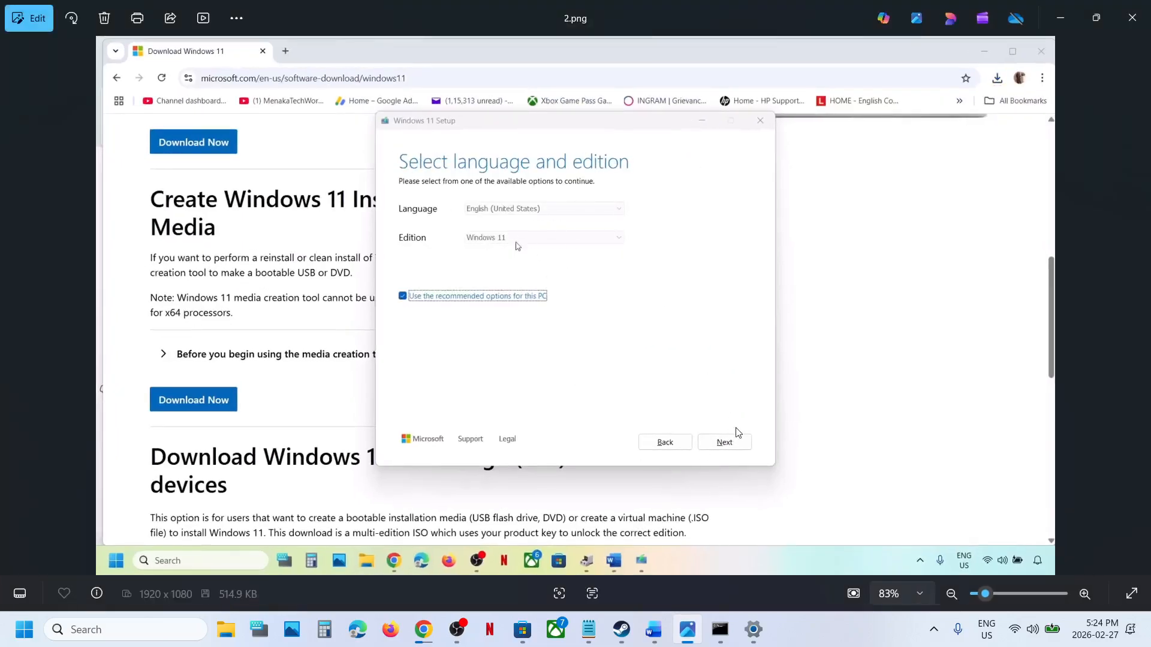
pyautogui.press('Right')
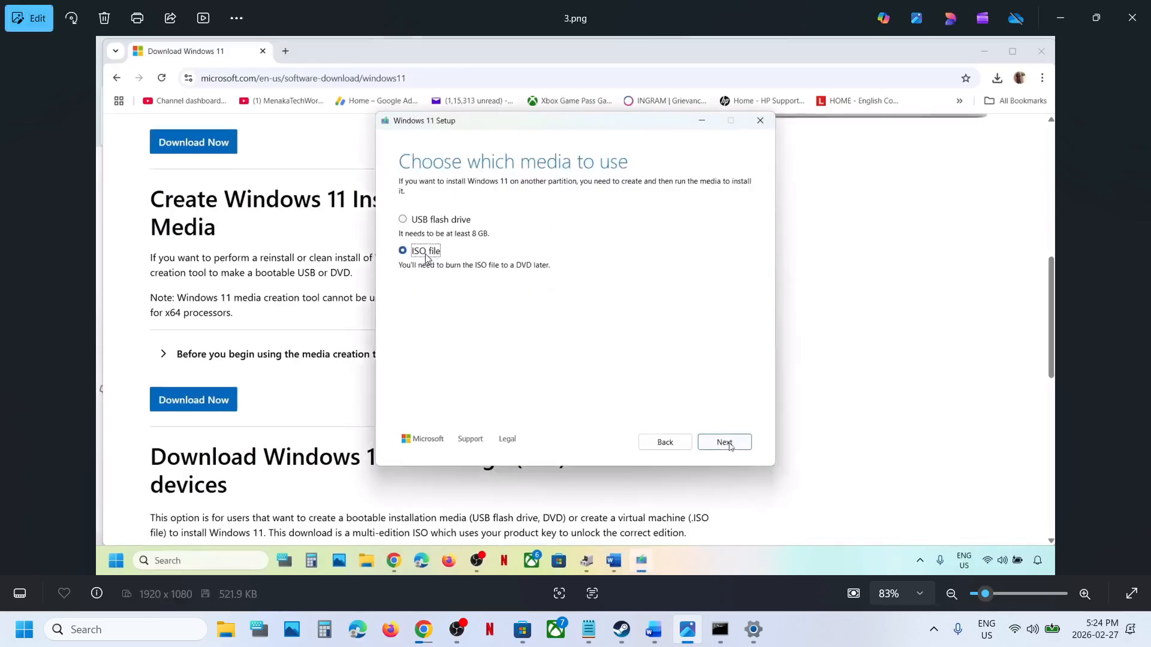
pyautogui.press('Right')
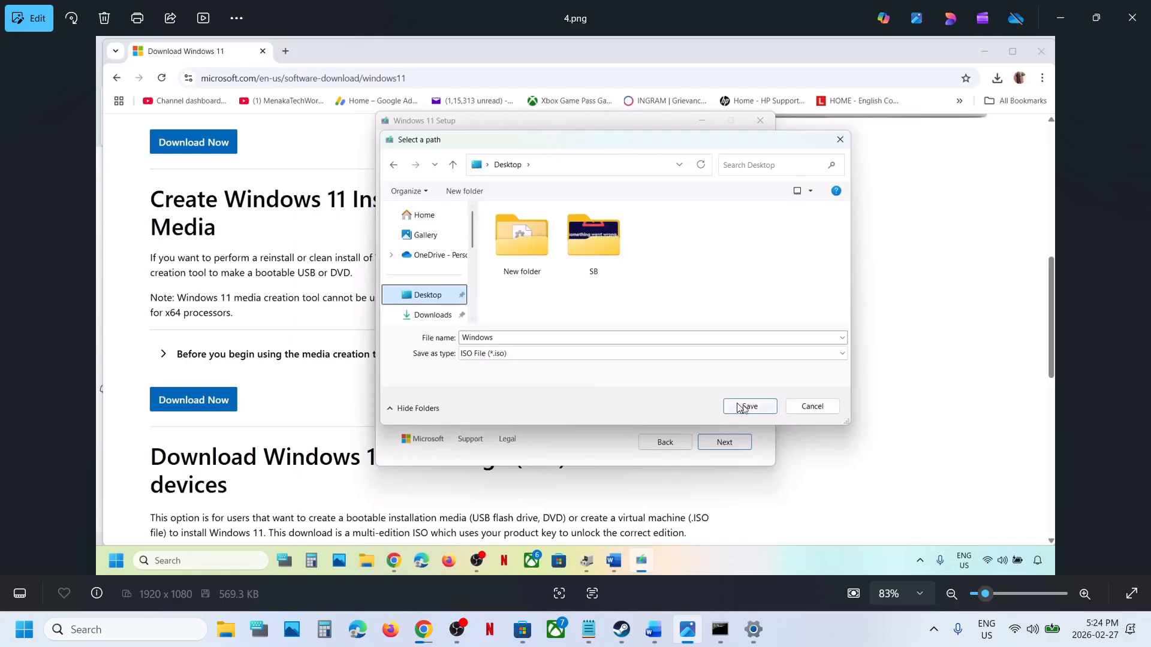
pyautogui.press('Right')
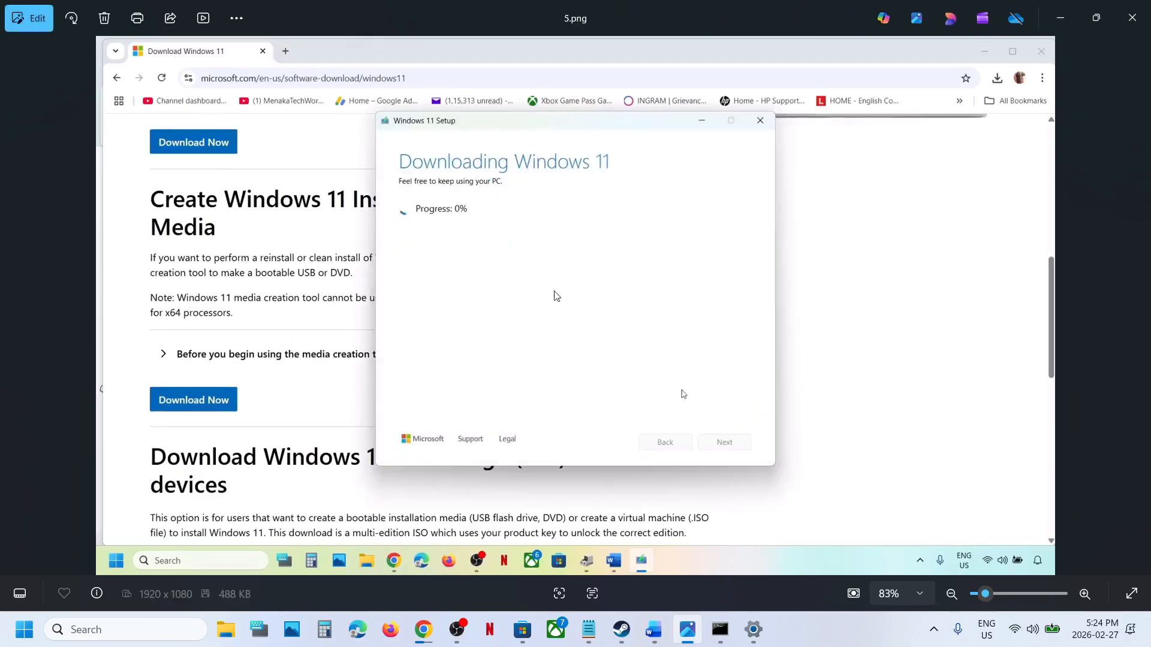
pyautogui.press('Right')
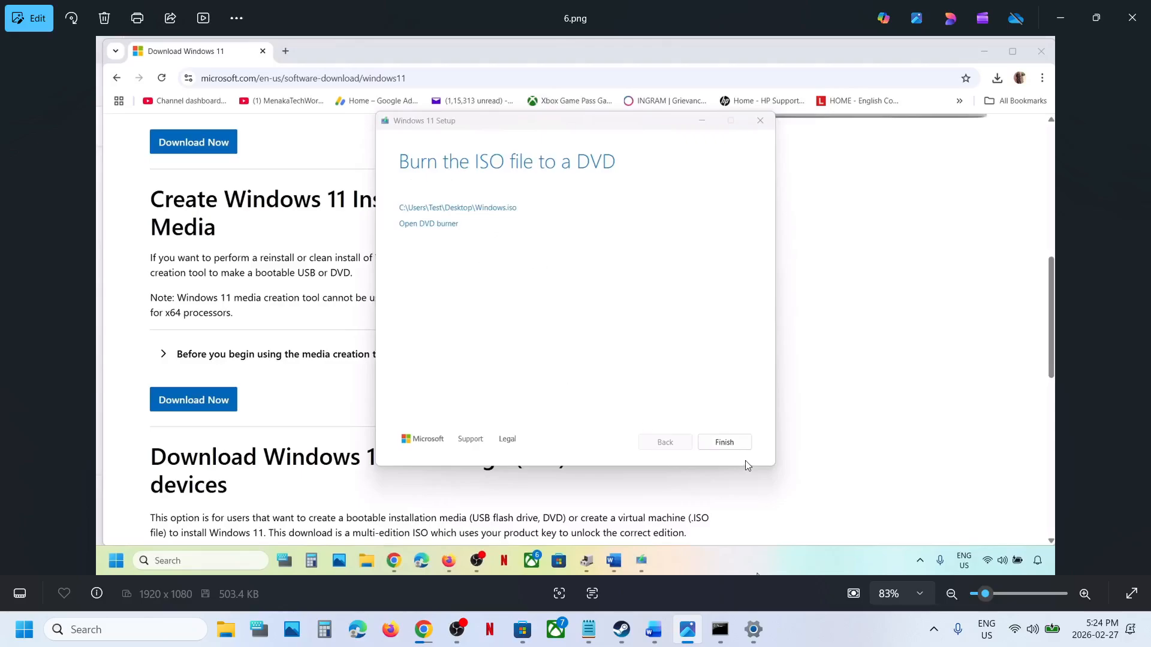
pyautogui.press('Right')
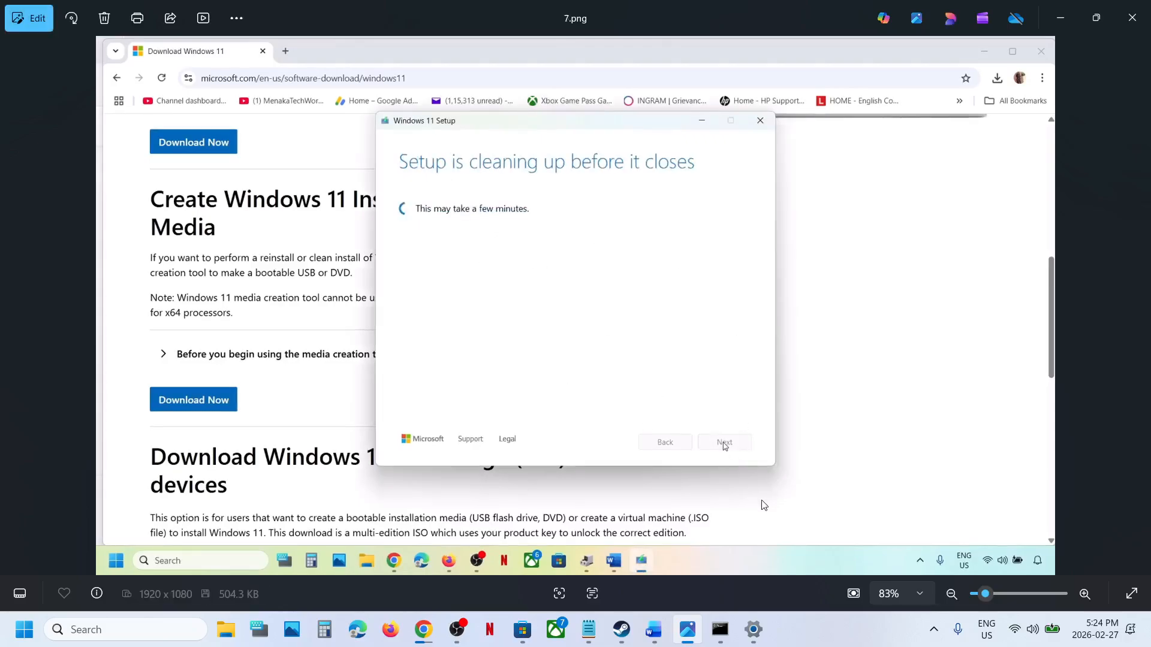
# Step: View screenshots 8.png to 13.png on running setup from the Windows ISO and installing while keeping personal files and apps
pyautogui.press('Right')
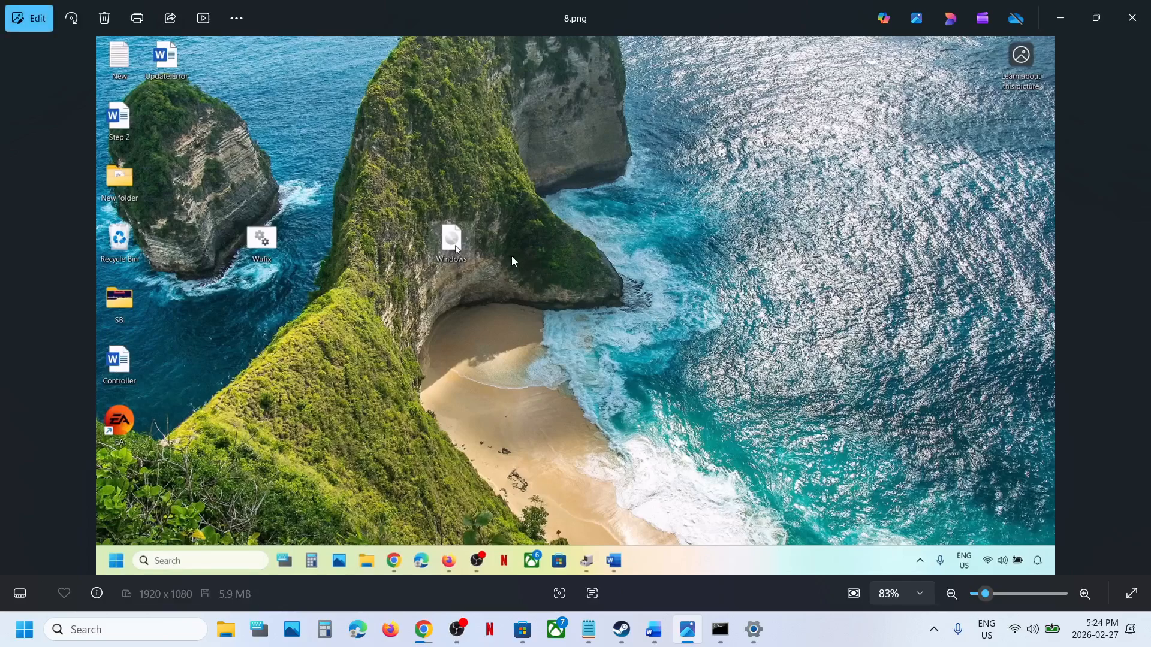
pyautogui.press('Right')
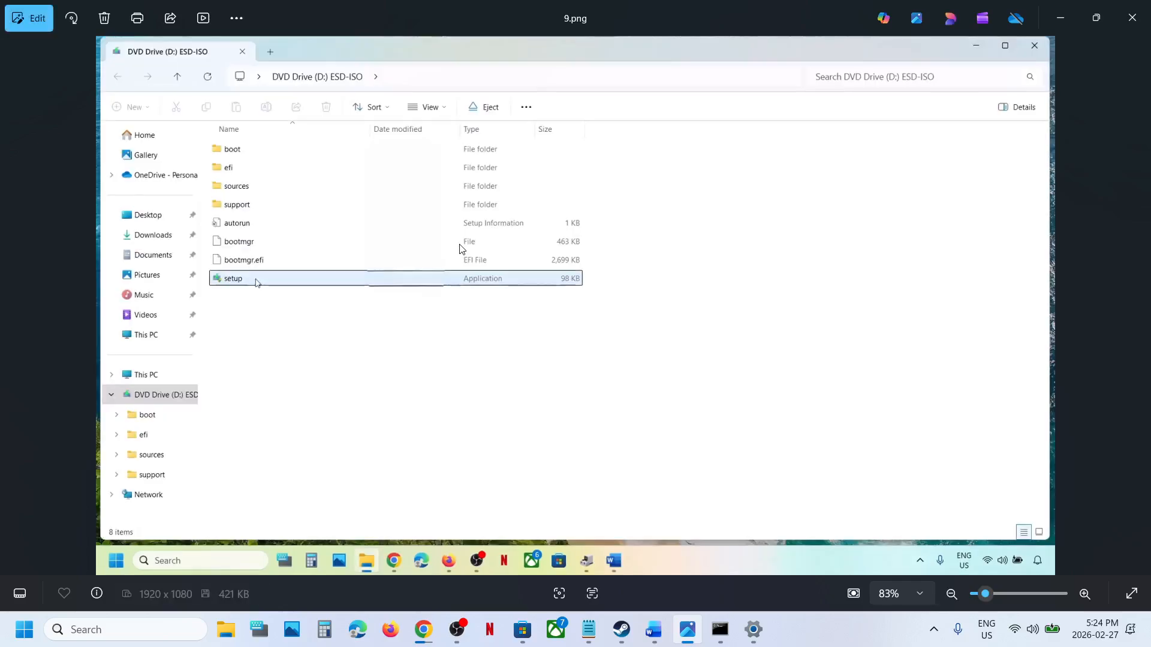
pyautogui.press('Right')
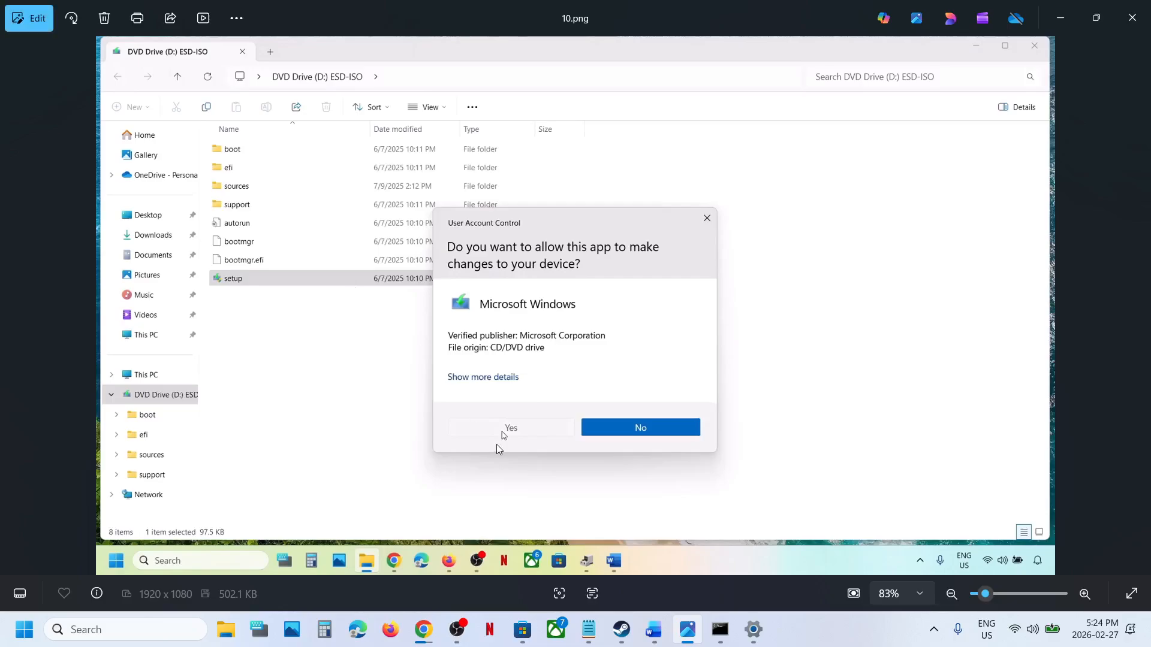
pyautogui.press('Right')
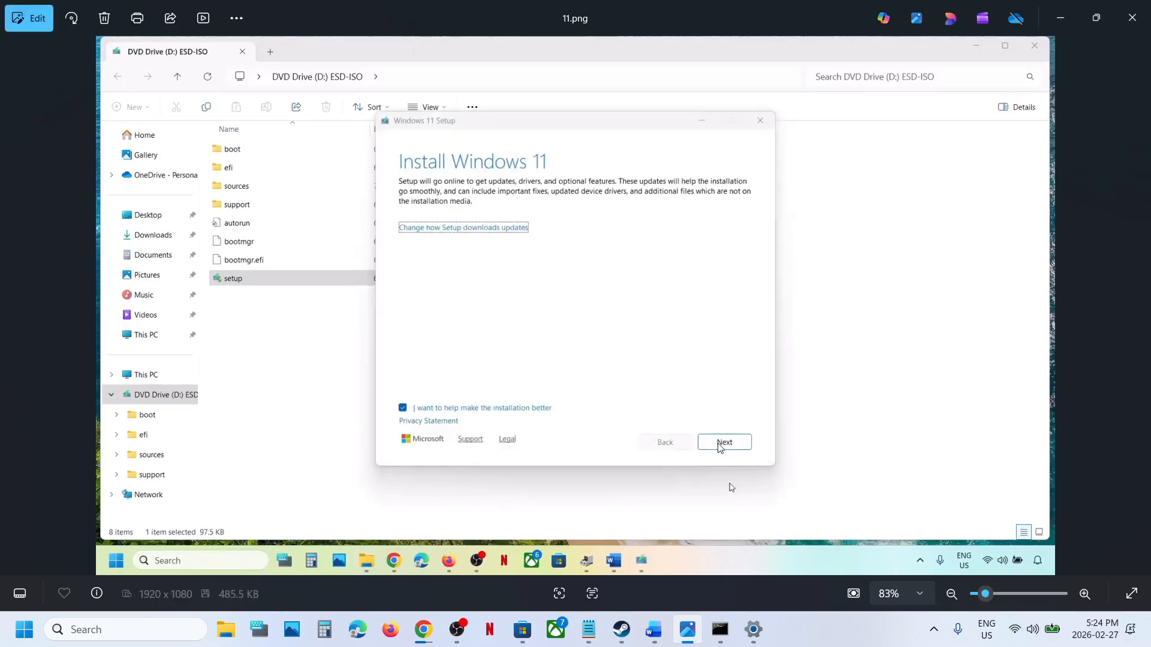
pyautogui.press('Right')
pyautogui.press('Right')
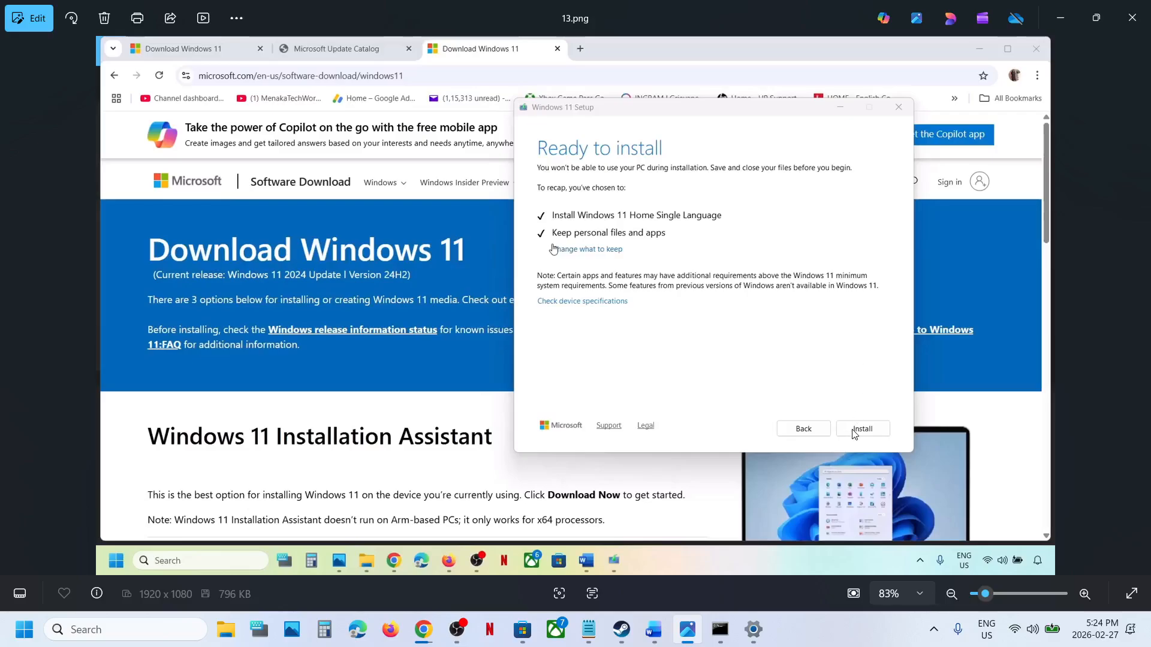
# Step: Switch to Settings, open Windows Update's update history and highlight KB5077241 in the quality updates list
pyautogui.click(744, 638)
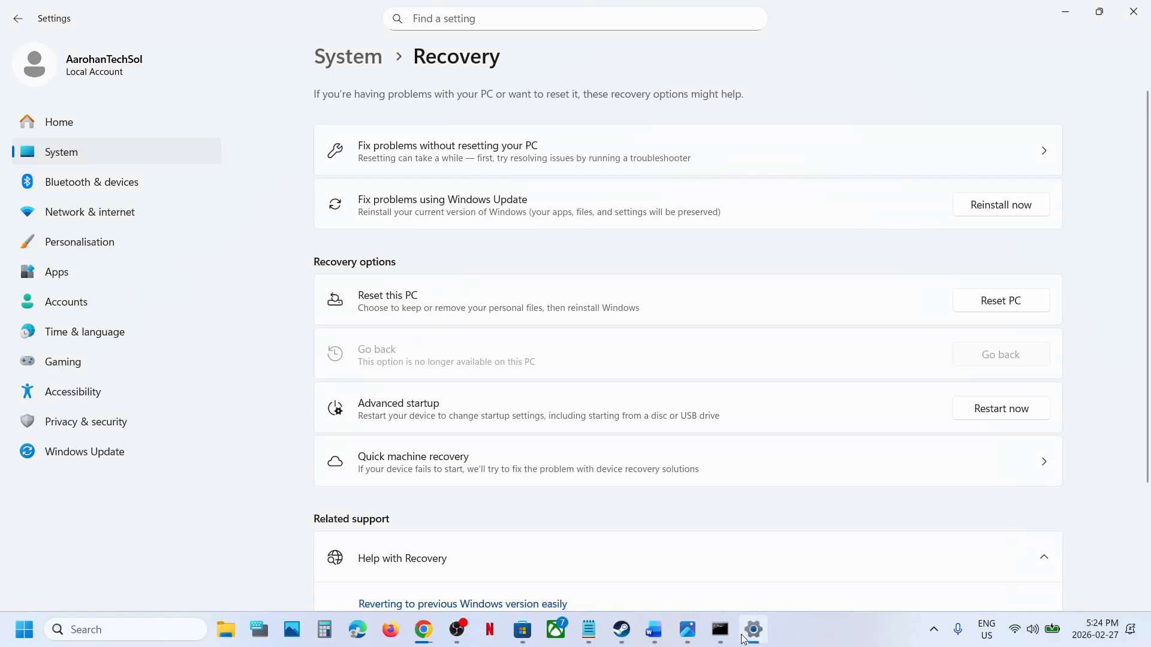
pyautogui.click(142, 451)
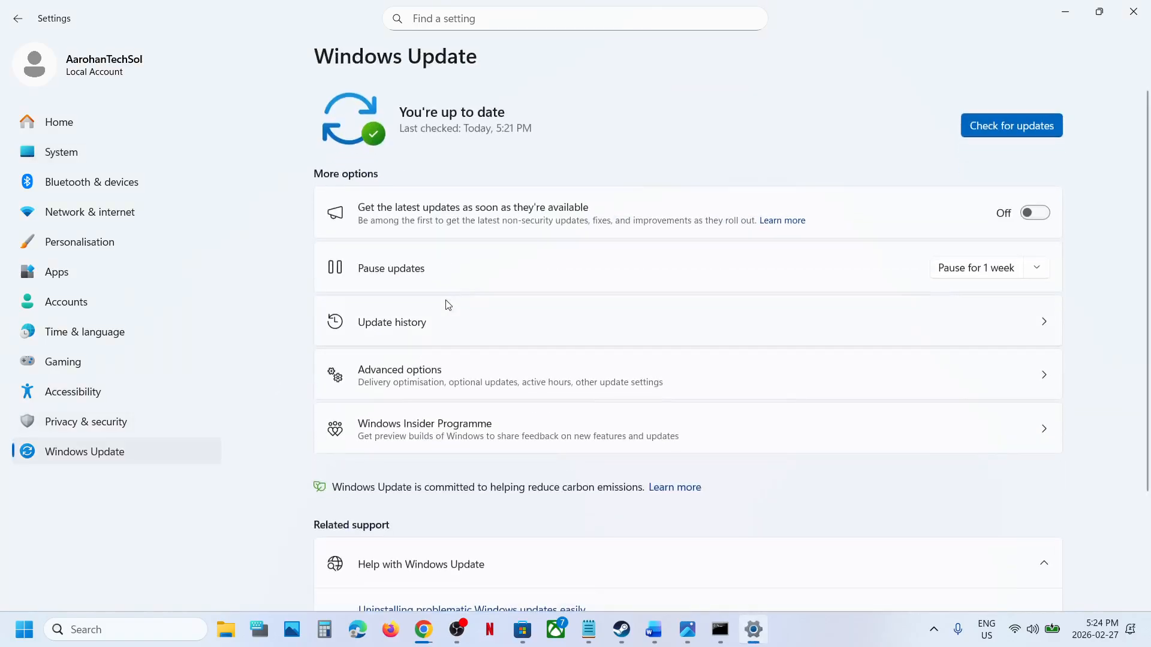
pyautogui.click(413, 323)
pyautogui.doubleClick(472, 150)
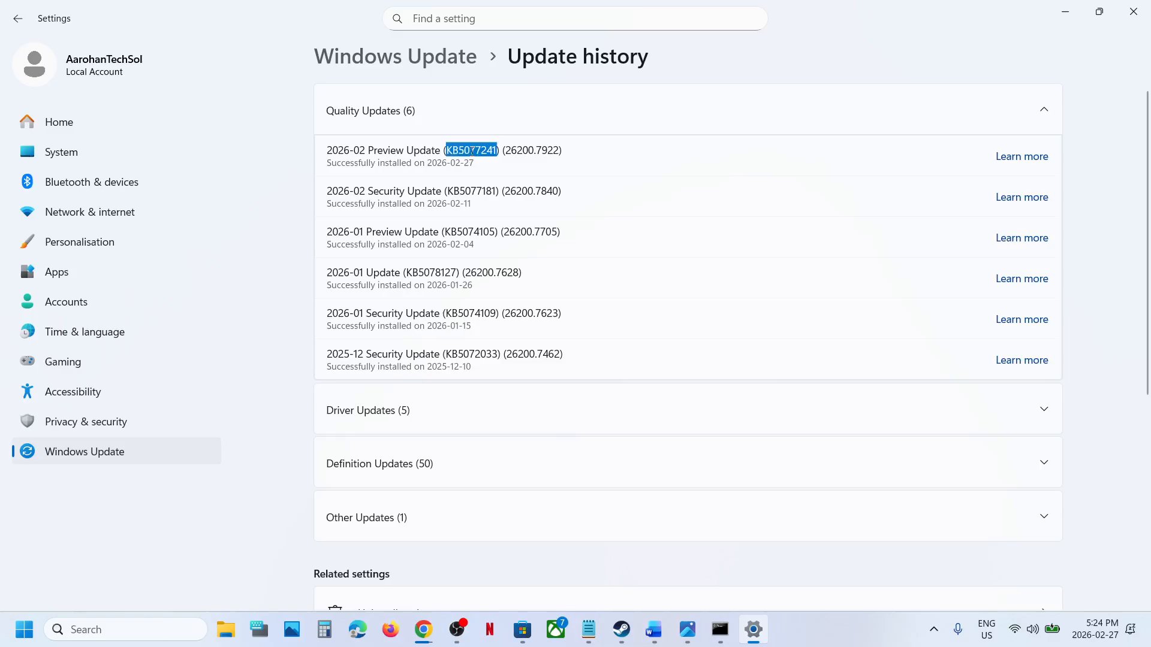
pyautogui.click(858, 644)
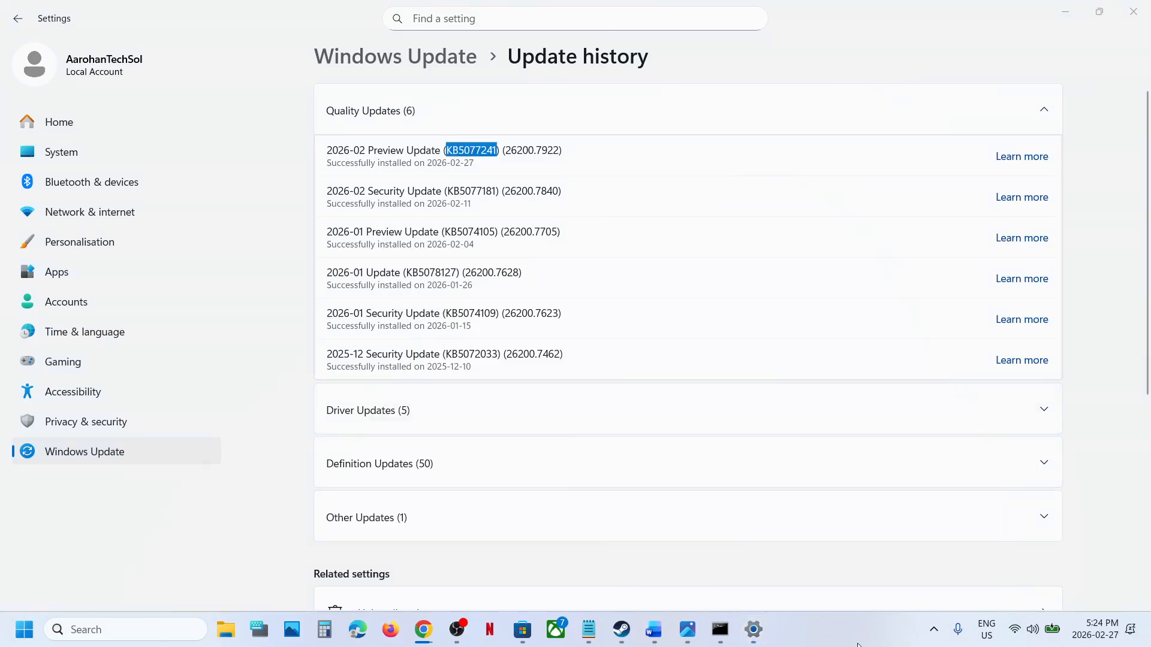